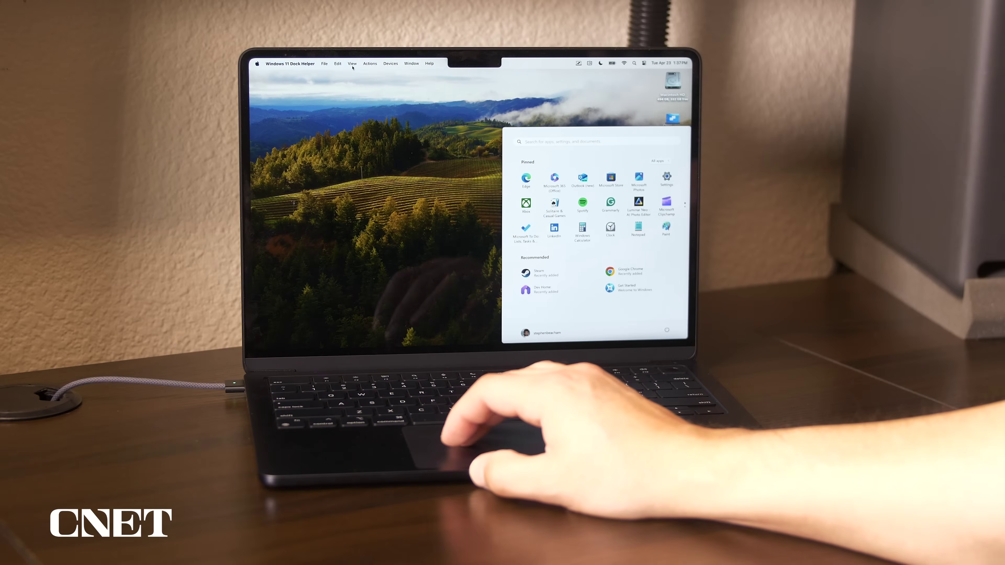
- Choose Exit Coherence from the View menu so Windows 11 shows in its own window
left_click(351, 63)
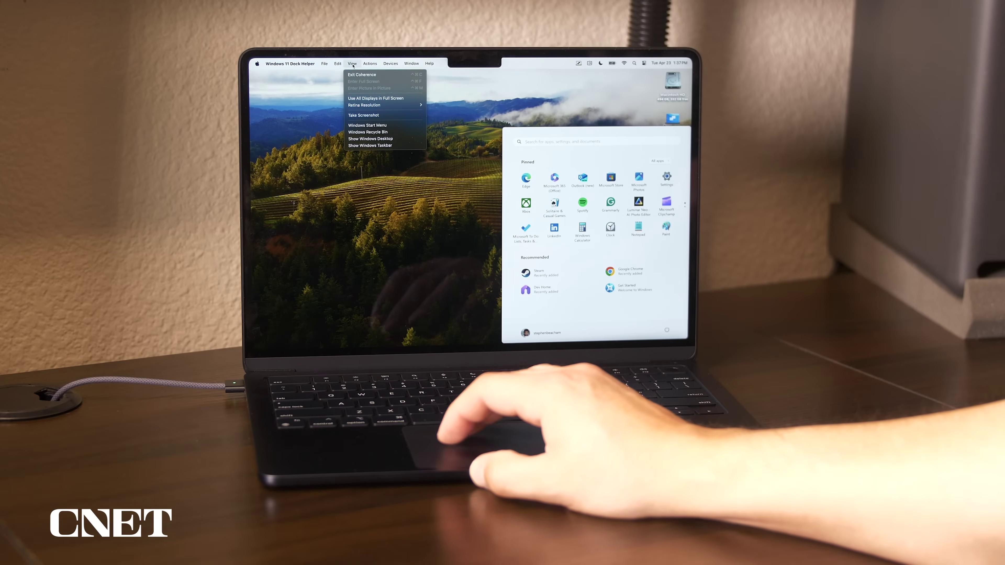
left_click(361, 75)
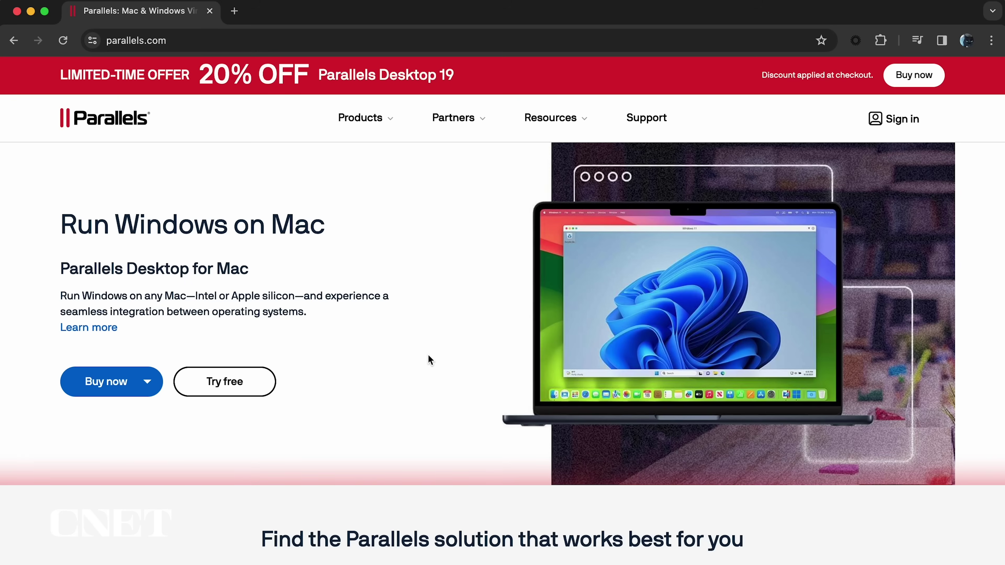
- Download and save the Parallels Desktop trial installer from the Try free page
left_click(235, 382)
left_click(569, 309)
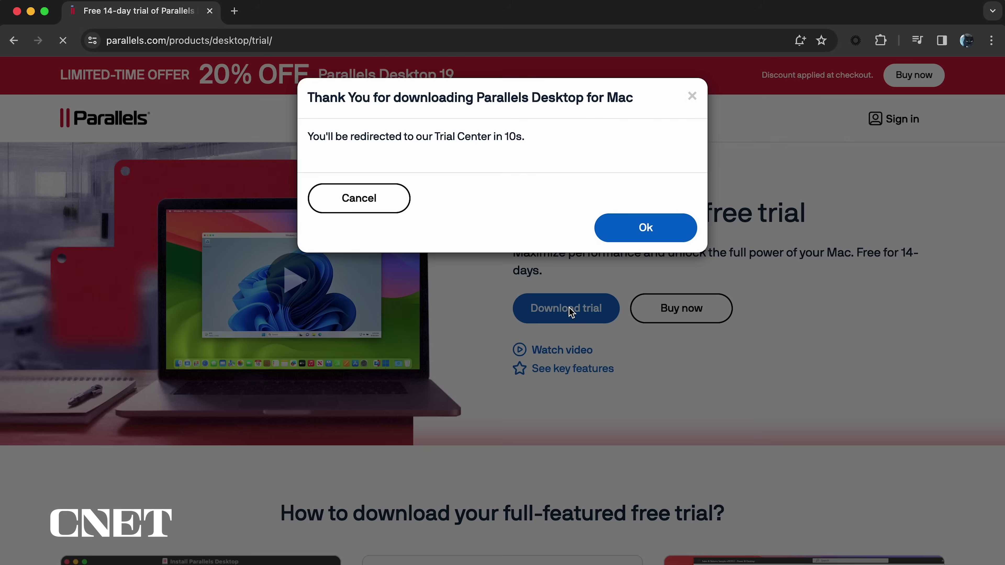
left_click(617, 347)
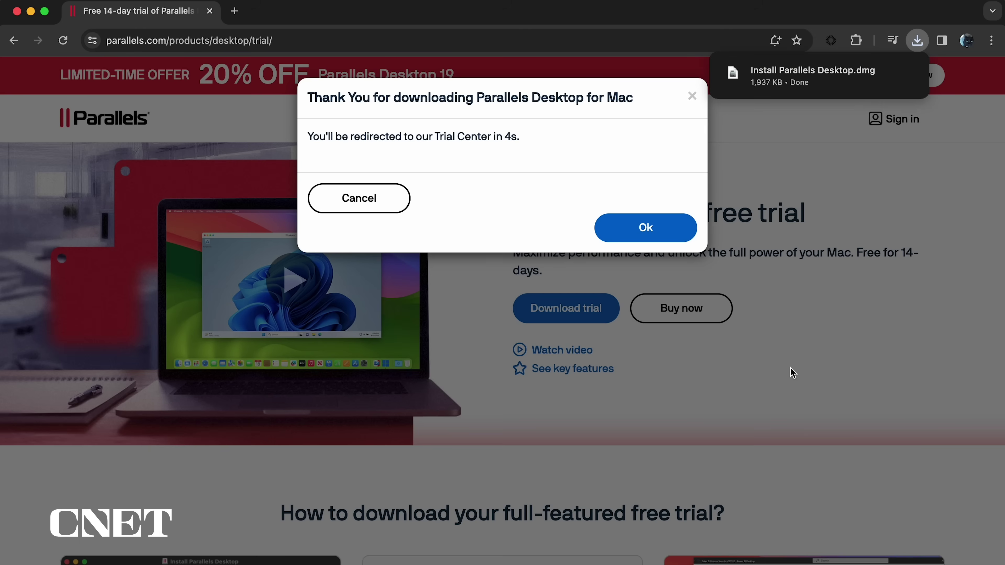
left_click(662, 233)
- Open the downloaded Parallels installer image, launch Install, and allow Downloads folder access
left_click(917, 41)
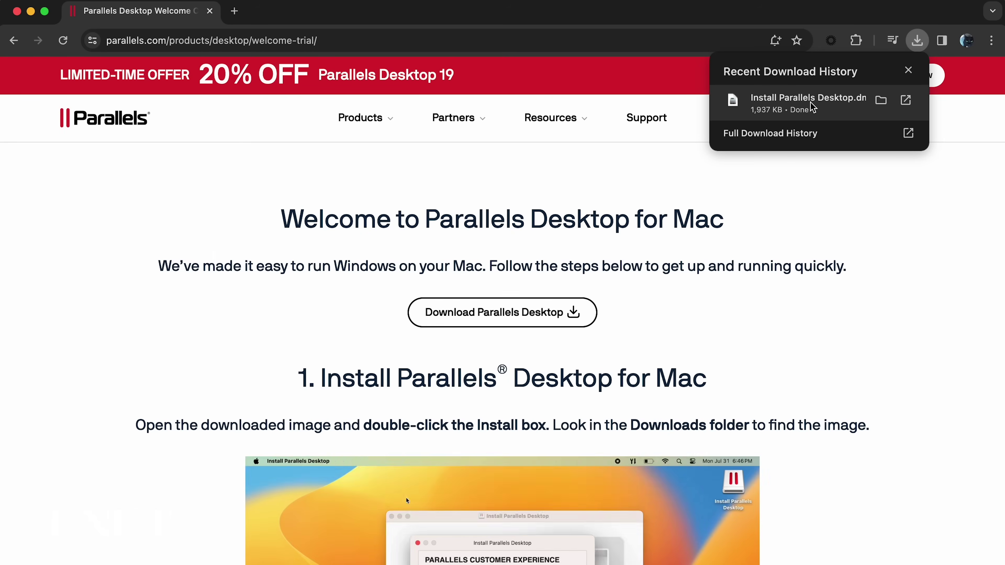
left_click(813, 103)
double_click(557, 334)
left_click(507, 240)
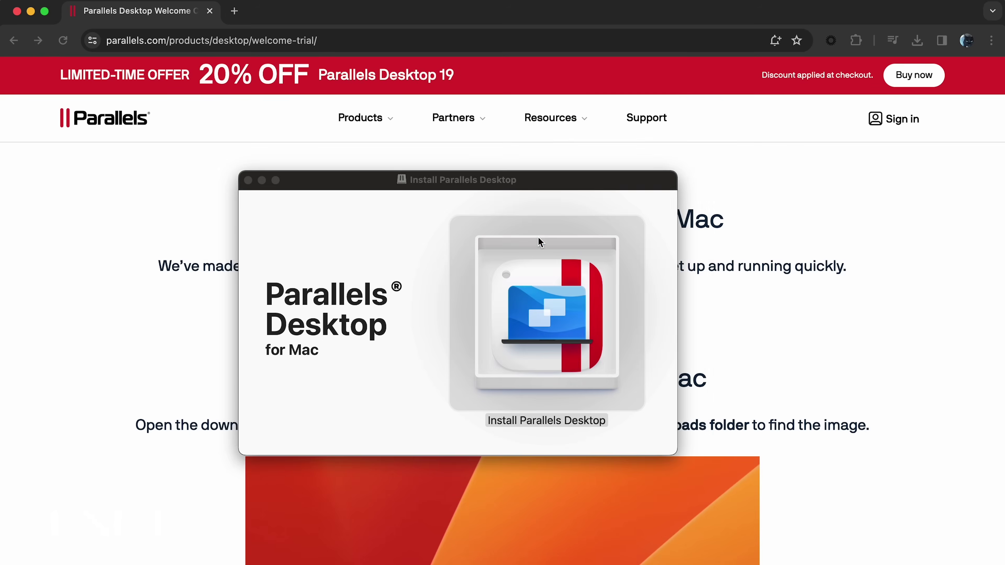
left_click(543, 271)
- Accept the license agreement, opt in to the experience program, and authorize with the admin password
scroll(503, 309, "down", 10)
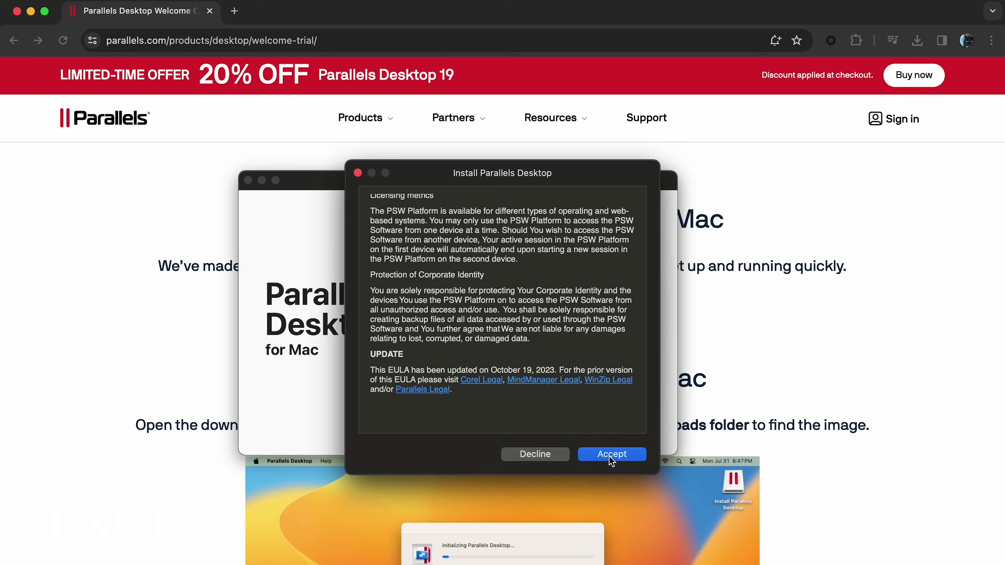
left_click(609, 456)
left_click(611, 454)
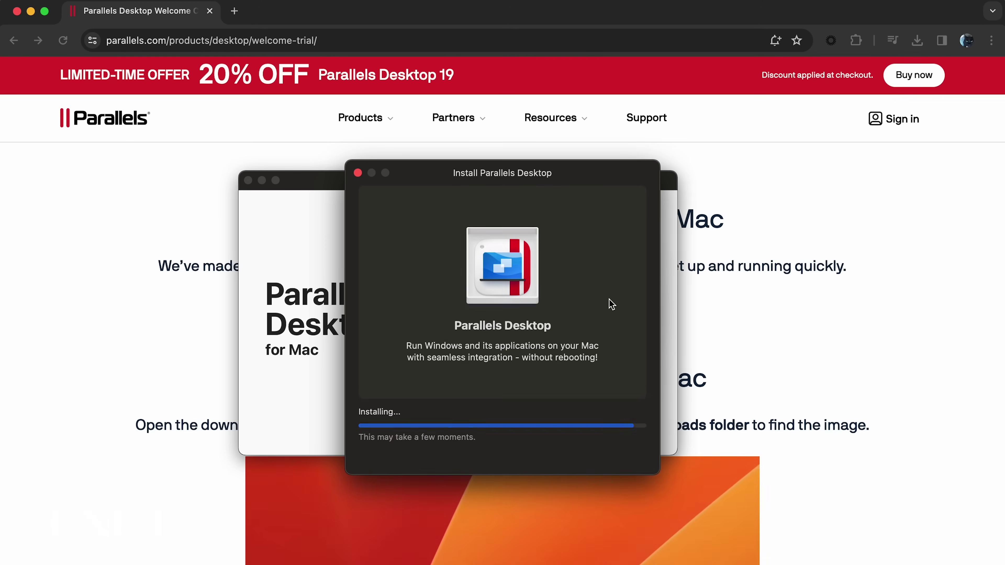
type("••••••••••••")
key("Return")
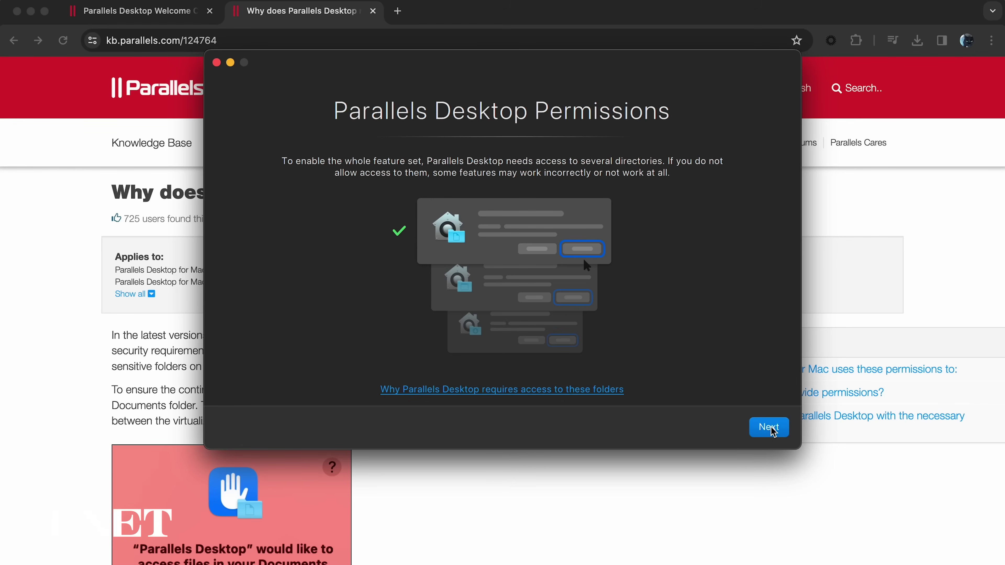
- Allow Parallels access to the Desktop, Documents and Downloads folders, then finish the permissions setup
left_click(772, 429)
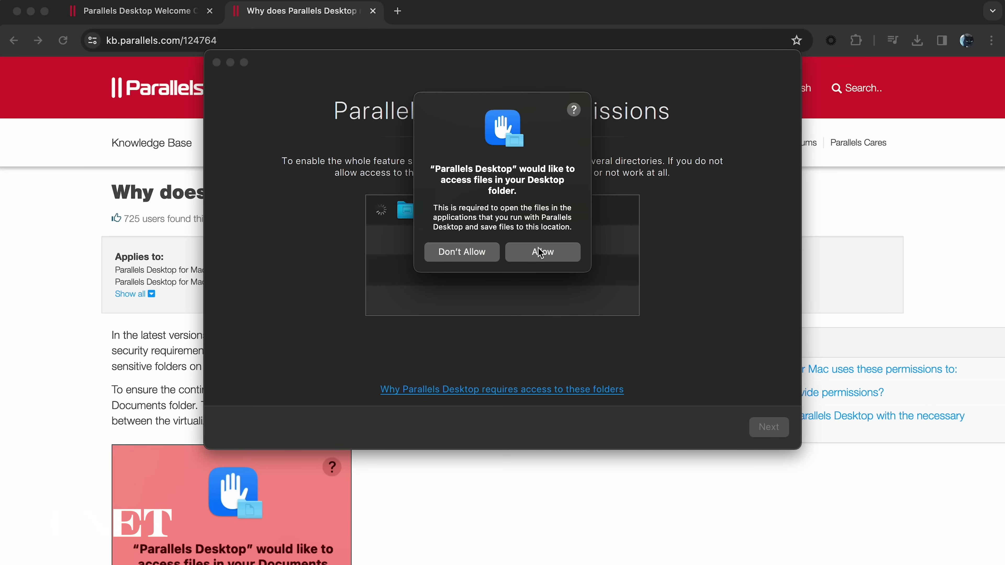
left_click(540, 253)
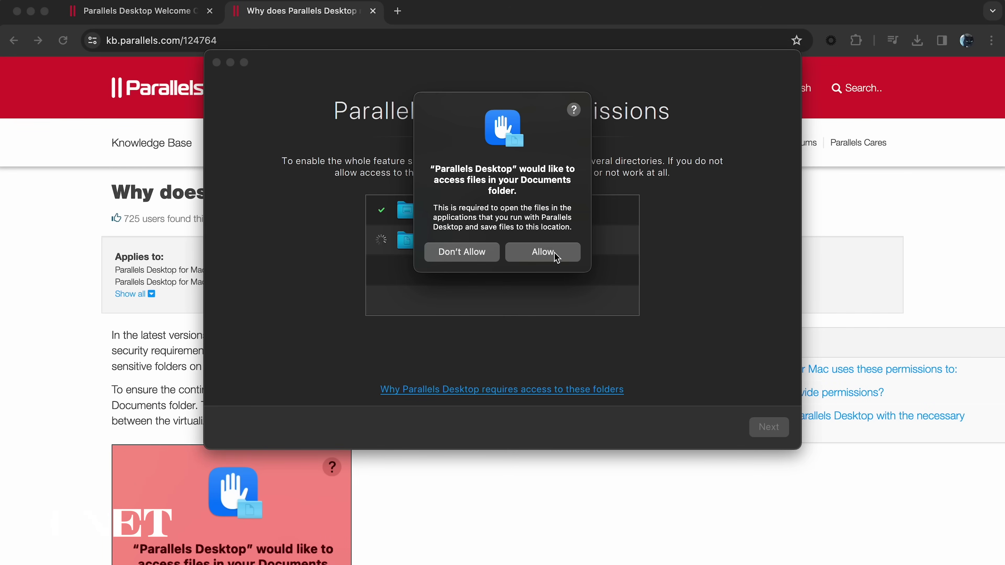
left_click(554, 253)
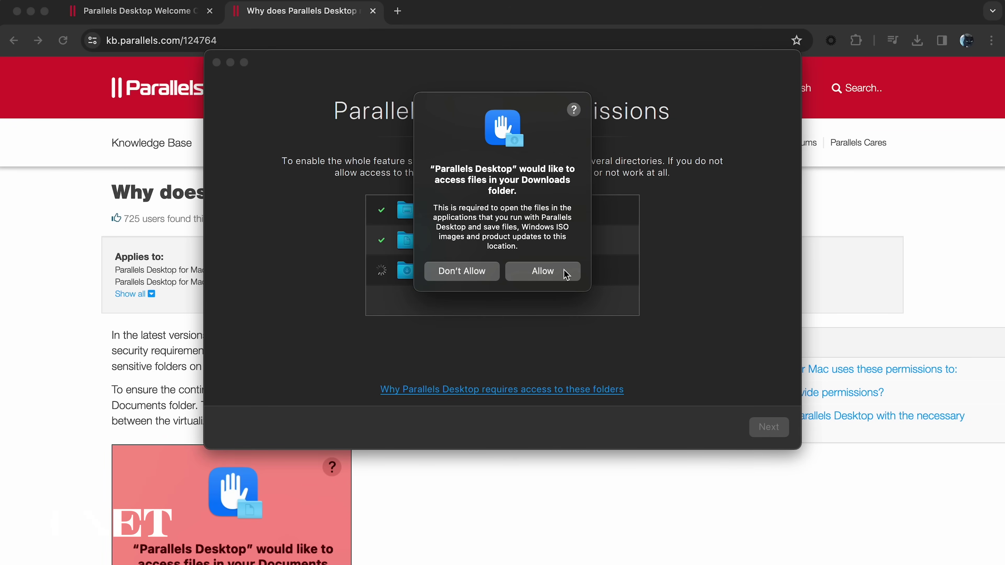
left_click(566, 274)
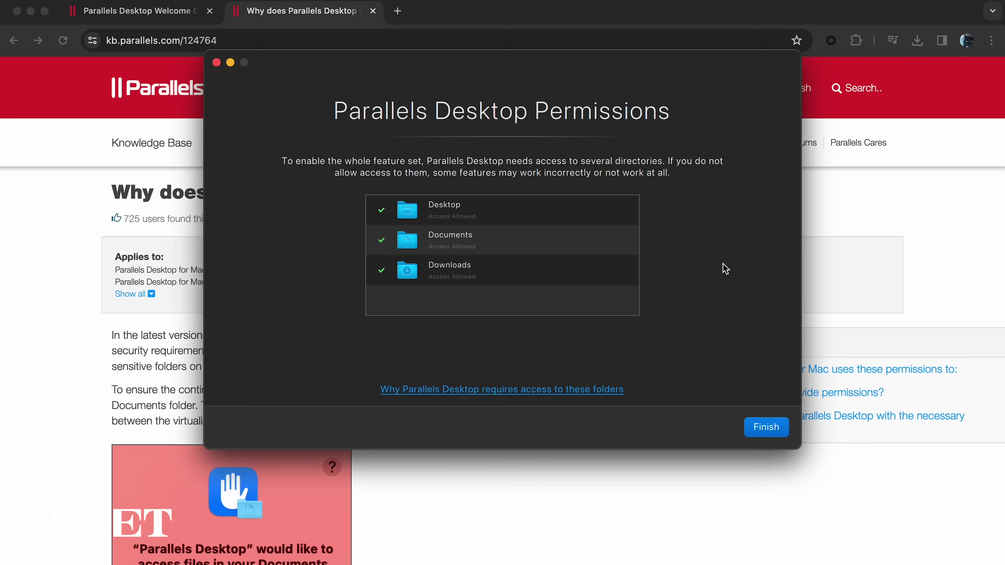
left_click(770, 428)
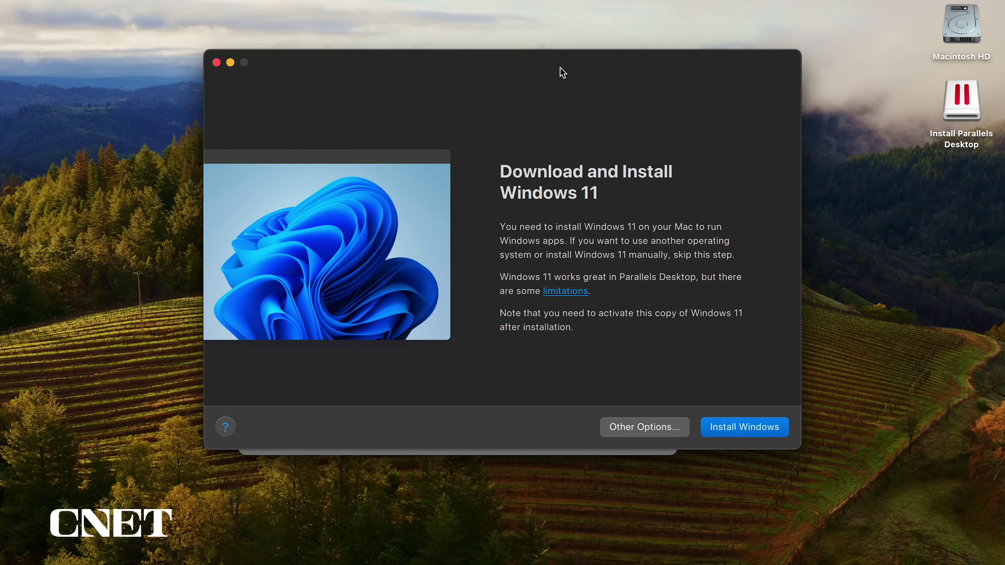
- Browse Other Options and the free systems list, then return to the first page
left_click_drag(559, 71, 562, 99)
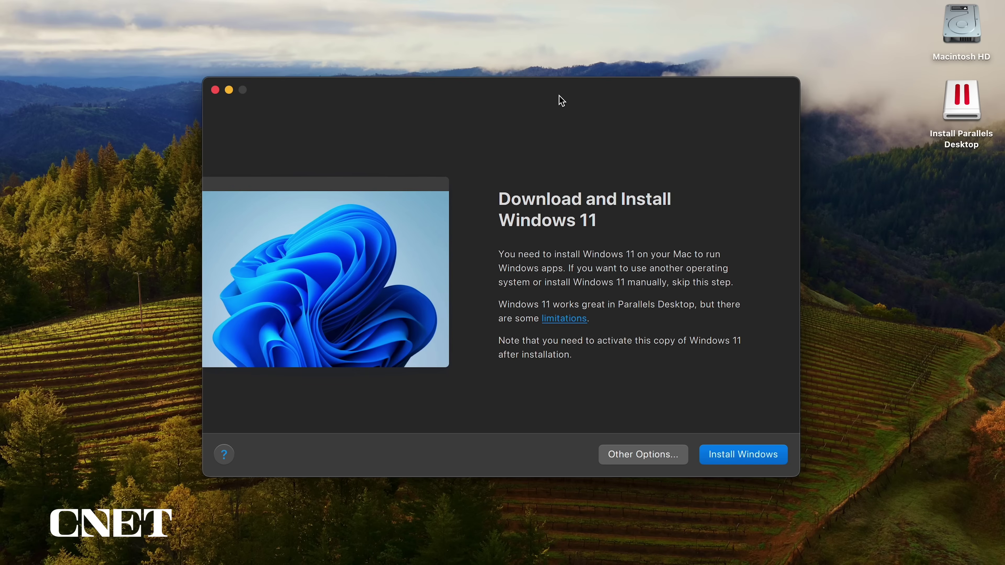
left_click(642, 454)
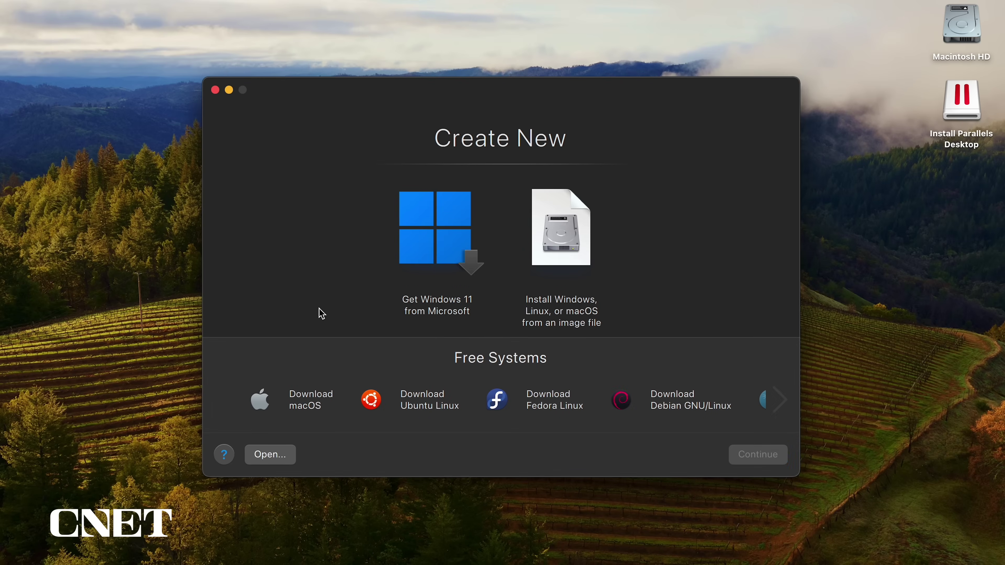
left_click(781, 401)
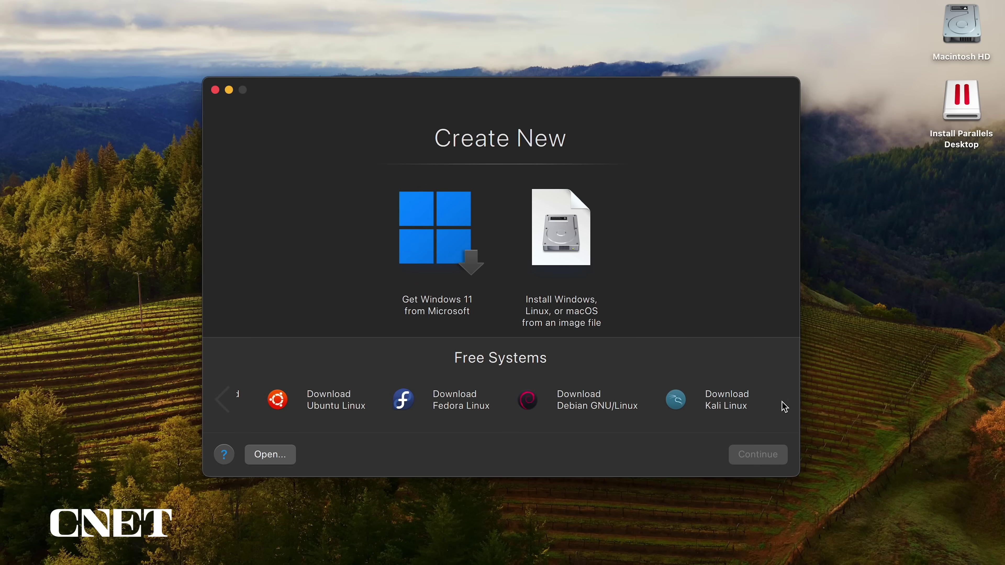
left_click(225, 404)
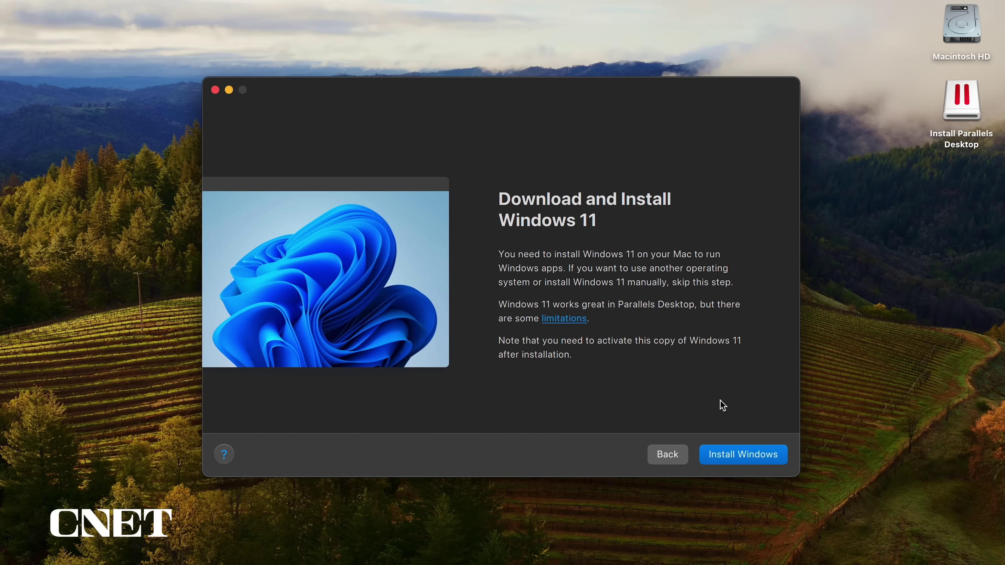
- Choose Install Windows 11 set up for Games only and start creating the VM
left_click(745, 452)
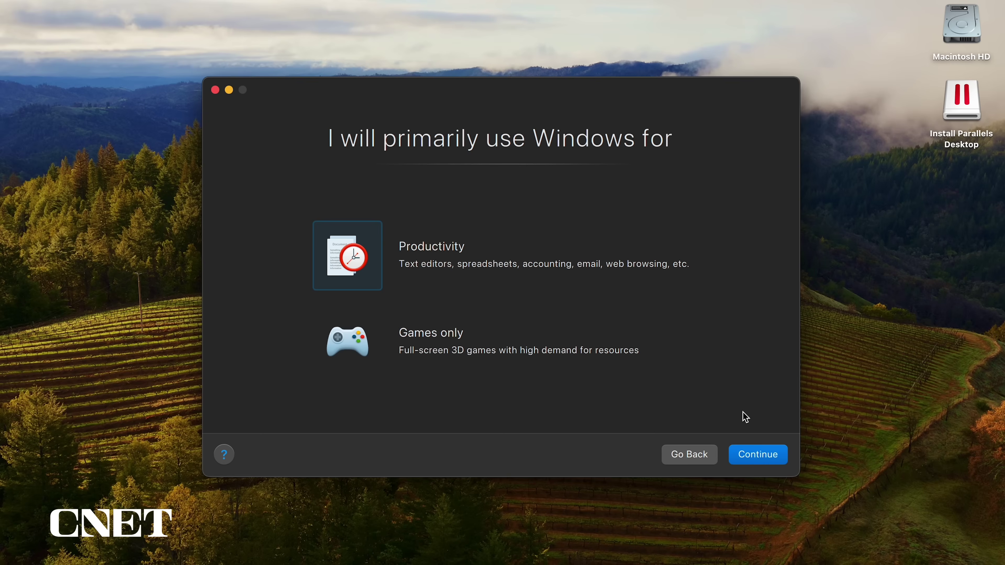
left_click(342, 342)
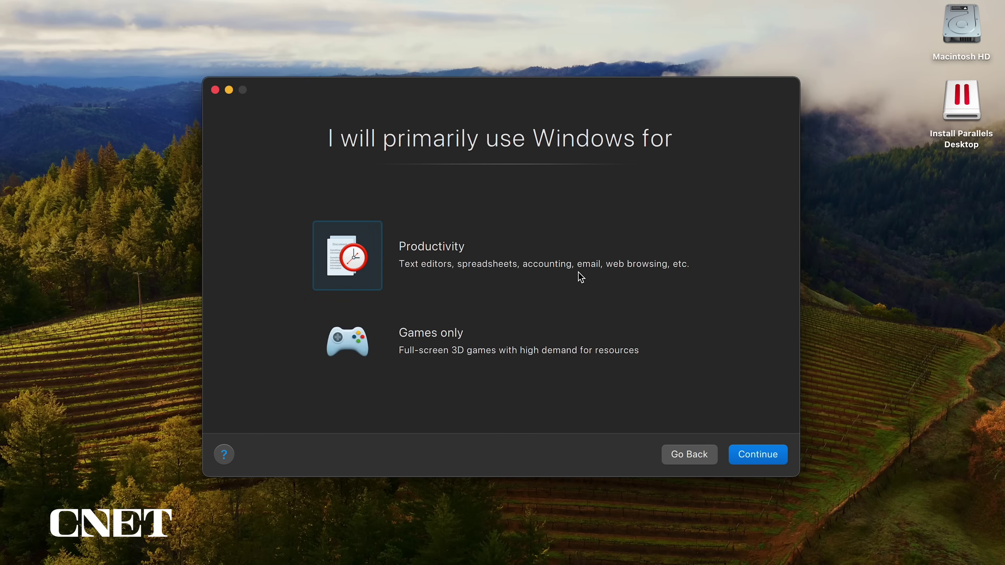
left_click(767, 457)
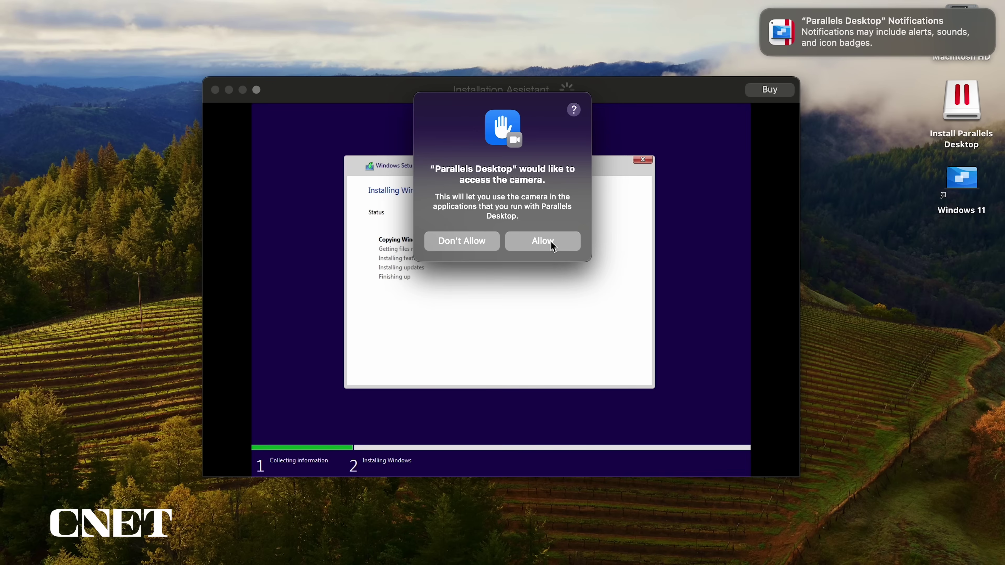
- Answer the camera prompt and allow microphone and iCloud Drive access during the Windows 11 install
left_click(553, 247)
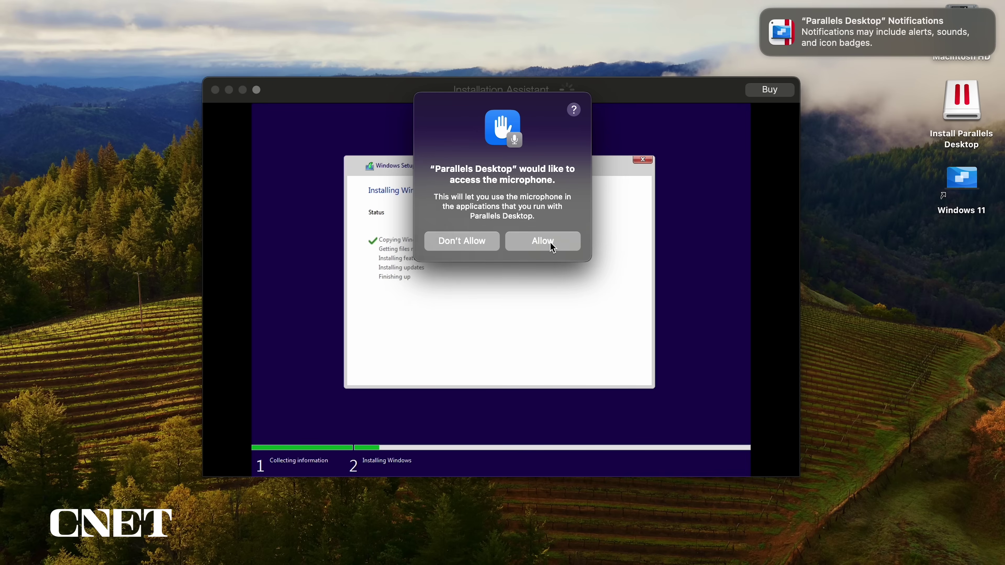
left_click(553, 246)
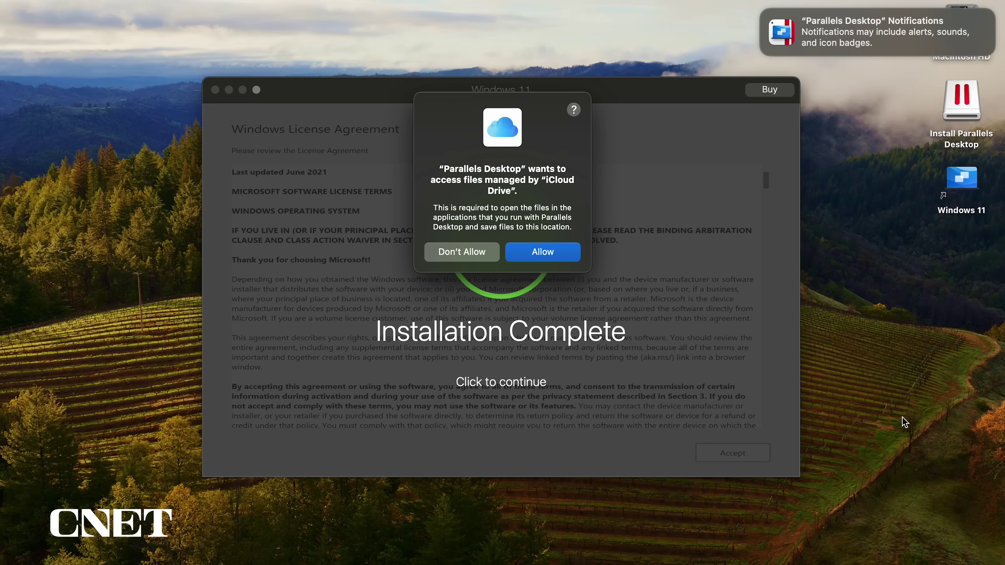
left_click(543, 256)
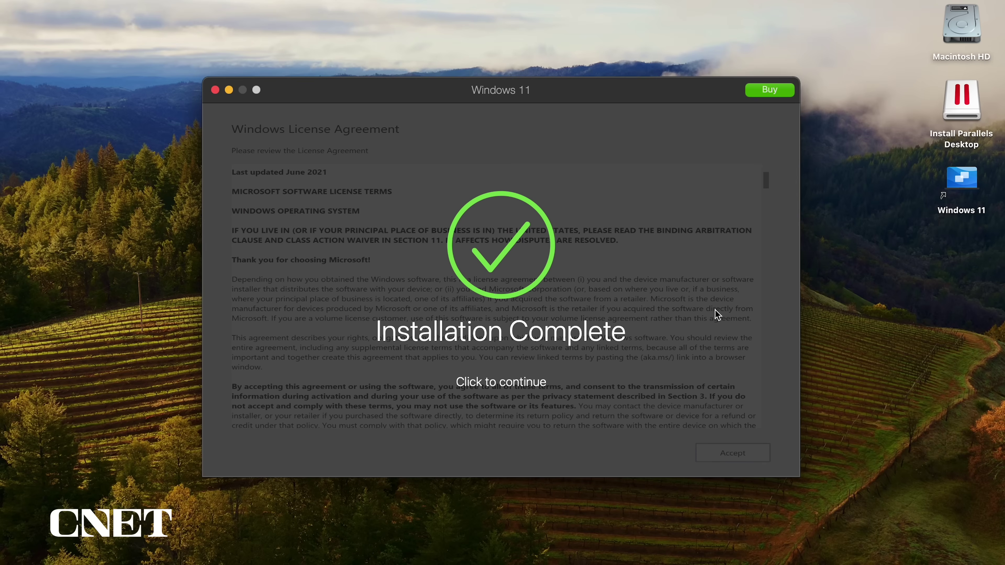
- Dismiss the completion message and enter the account e-mail, full name and password twice
left_click(687, 342)
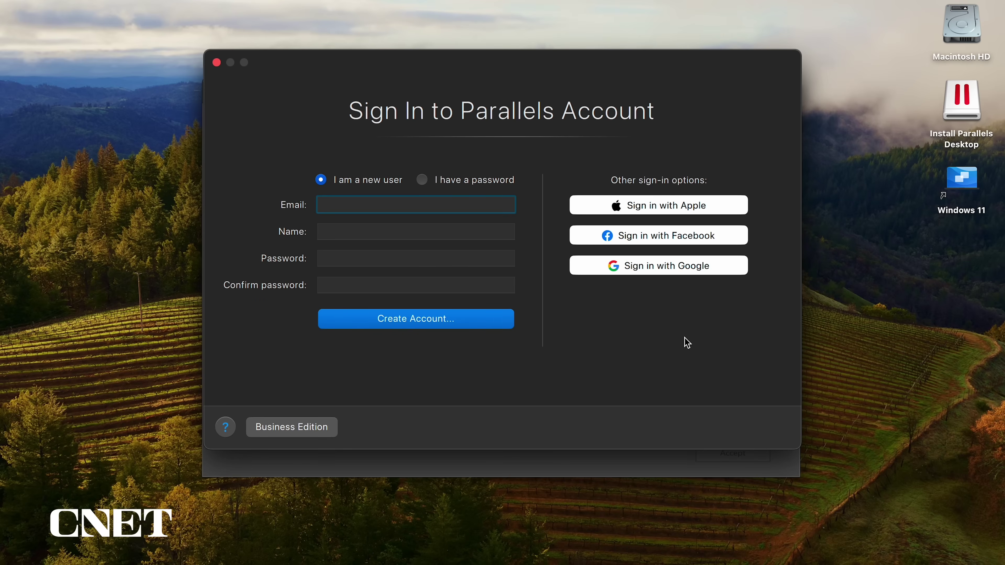
type("xxxxxxxxxxxxxxxxxxxxxxxxxxxx")
key("Tab")
key("Tab")
type("xxxxxxxxxxxxxxxxx")
key("Tab")
type("x")
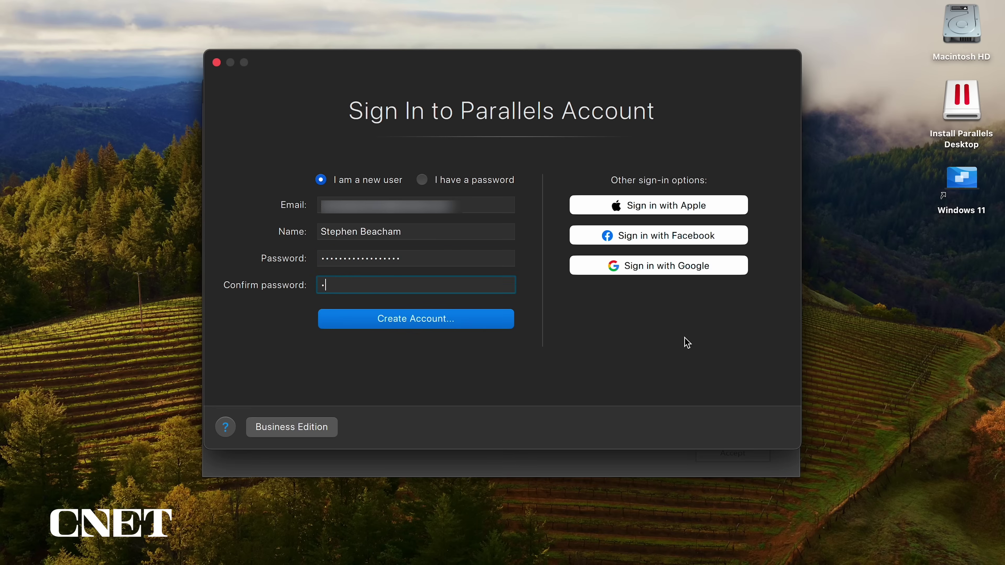
type("xxxxxxxxxxxxxxxx")
- Submit the new Parallels account and accept the data privacy notice
key("Return")
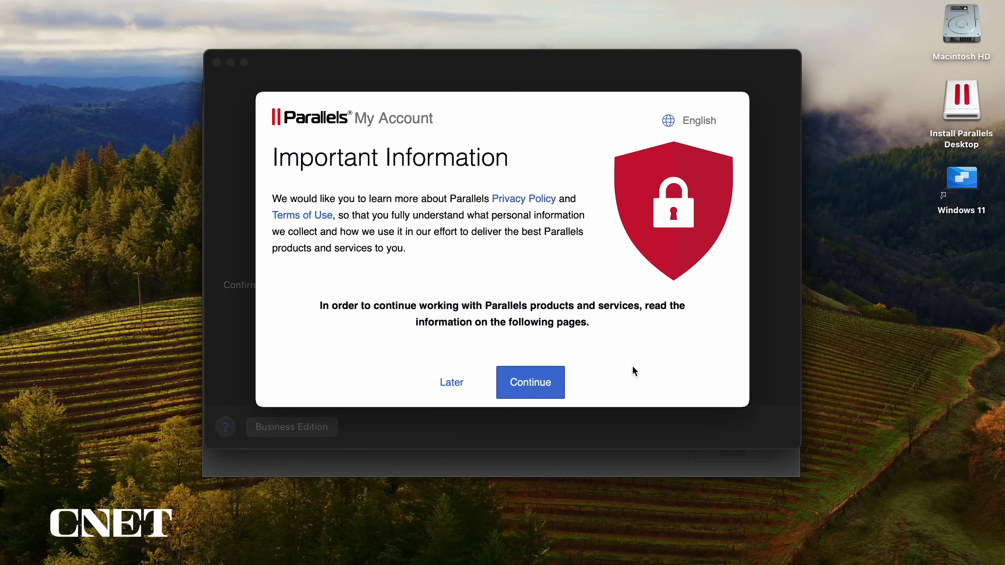
left_click(539, 386)
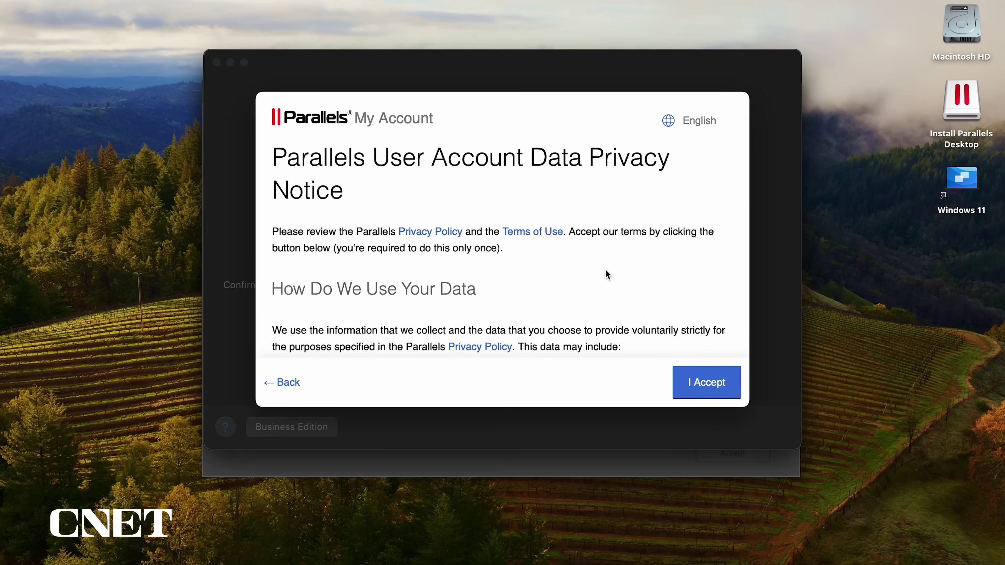
left_click(700, 386)
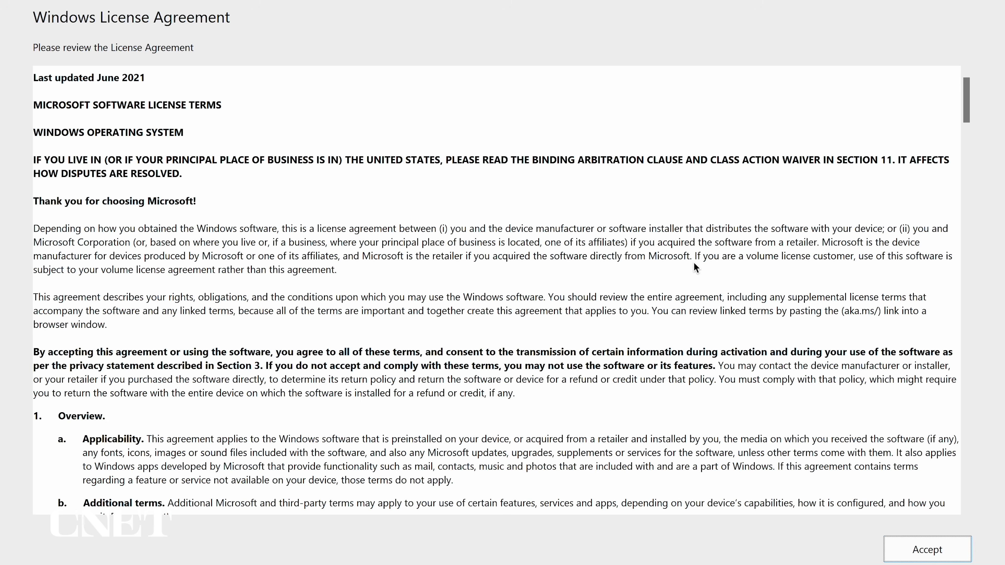
- Scroll through the Windows License Agreement, then choose Continue Trial in the Parallels Desktop Trial dialog
left_click_drag(966, 108, 914, 467)
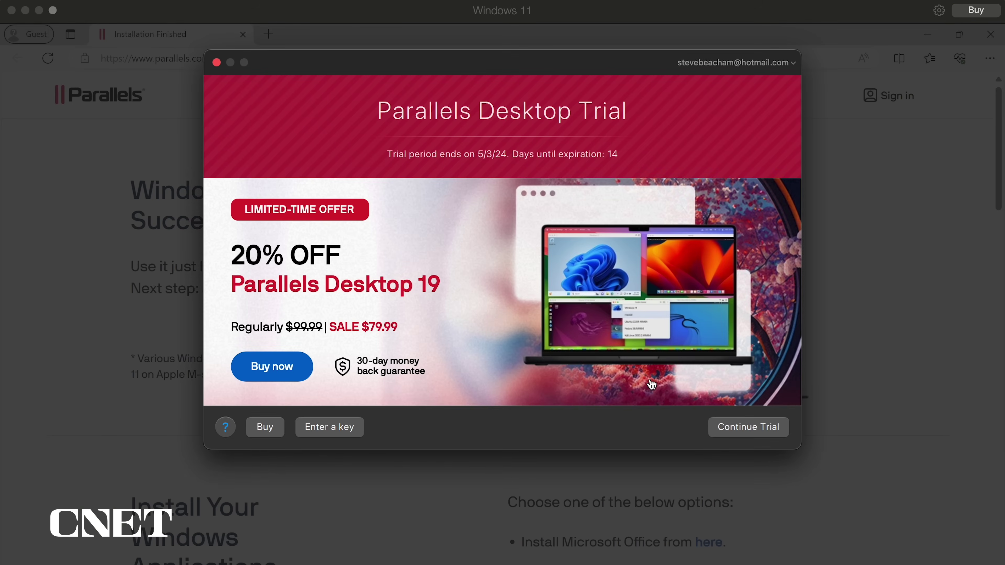
left_click(749, 428)
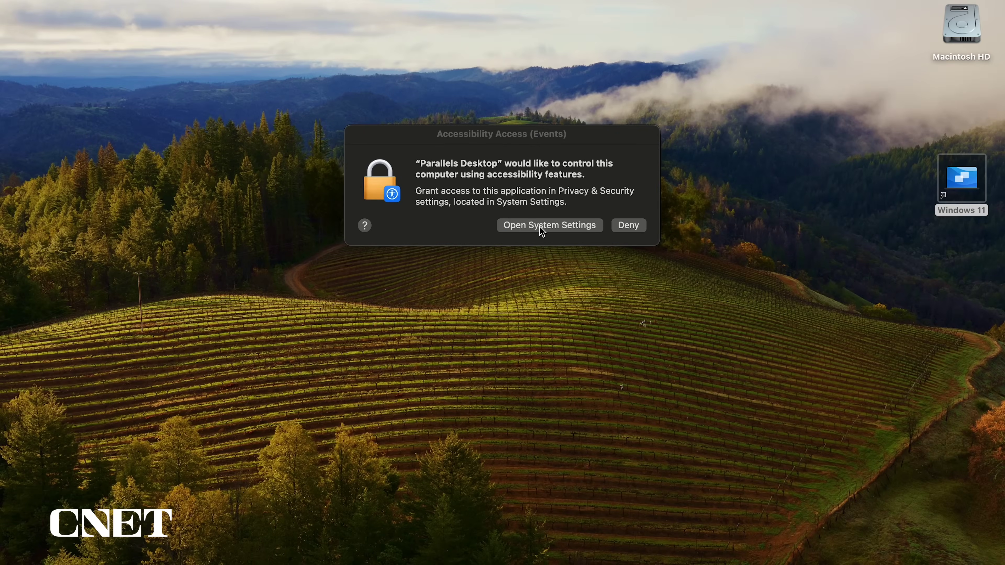
- Switch on Parallels Desktop under Privacy & Security > Accessibility and confirm with the password
left_click(542, 229)
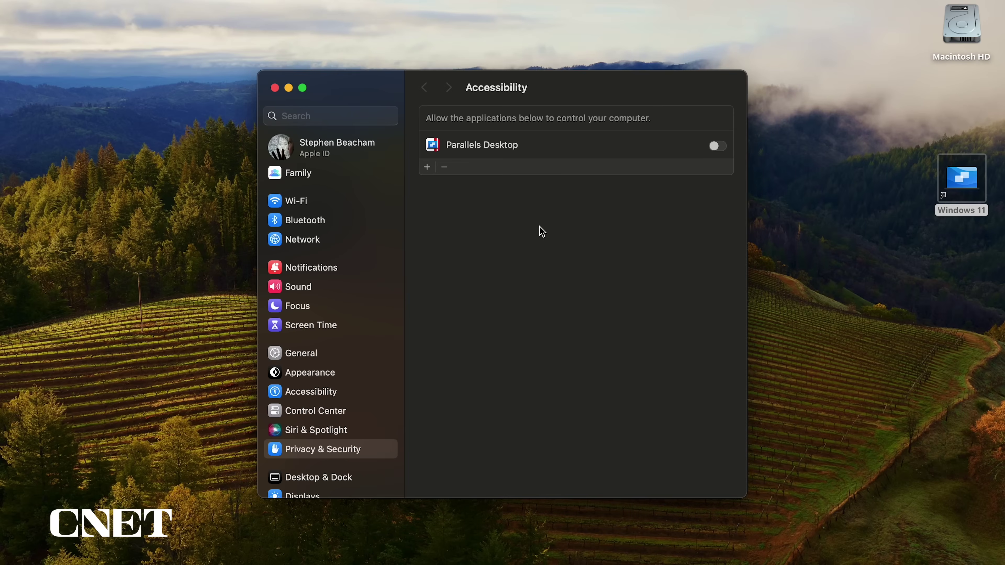
left_click(718, 147)
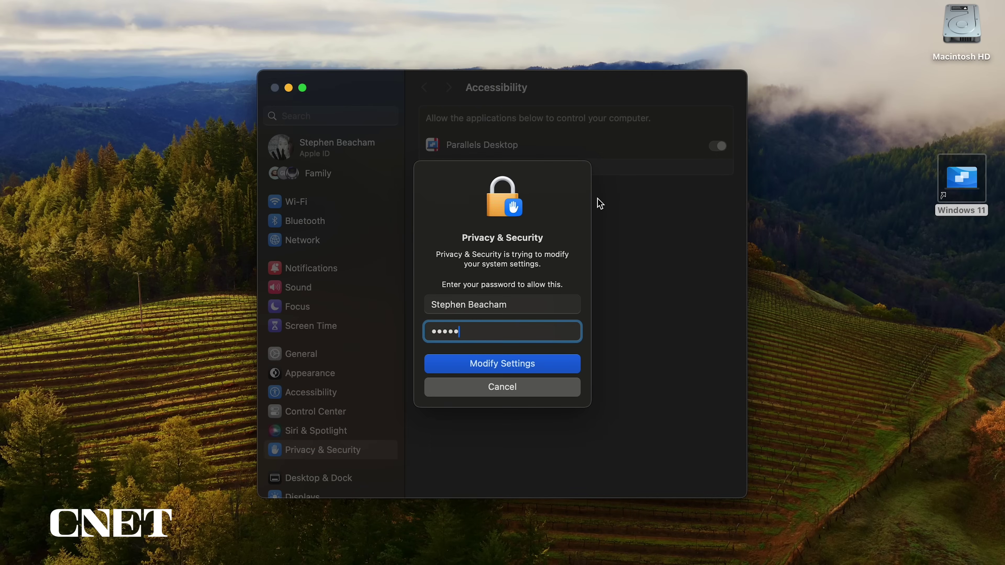
key("Return")
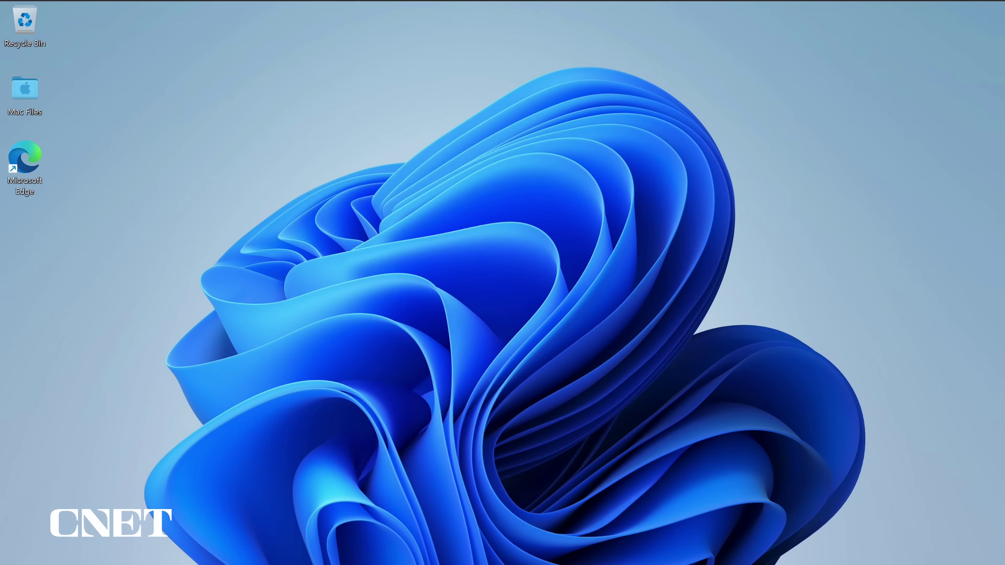
- Check the Windows activation status in Settings, try Change product key, then open the Store's Windows Pro offer
key("super")
left_click(667, 183)
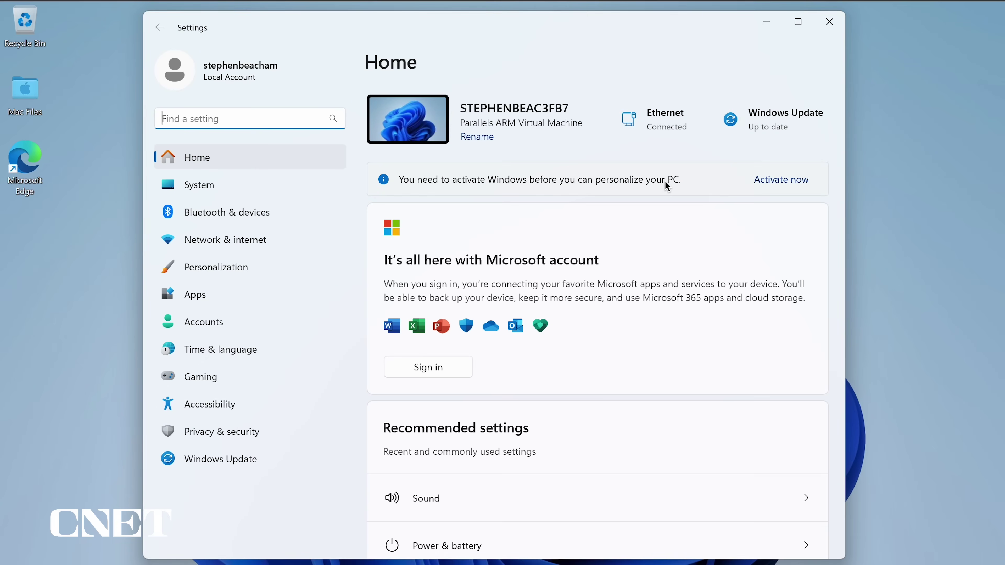
left_click(769, 181)
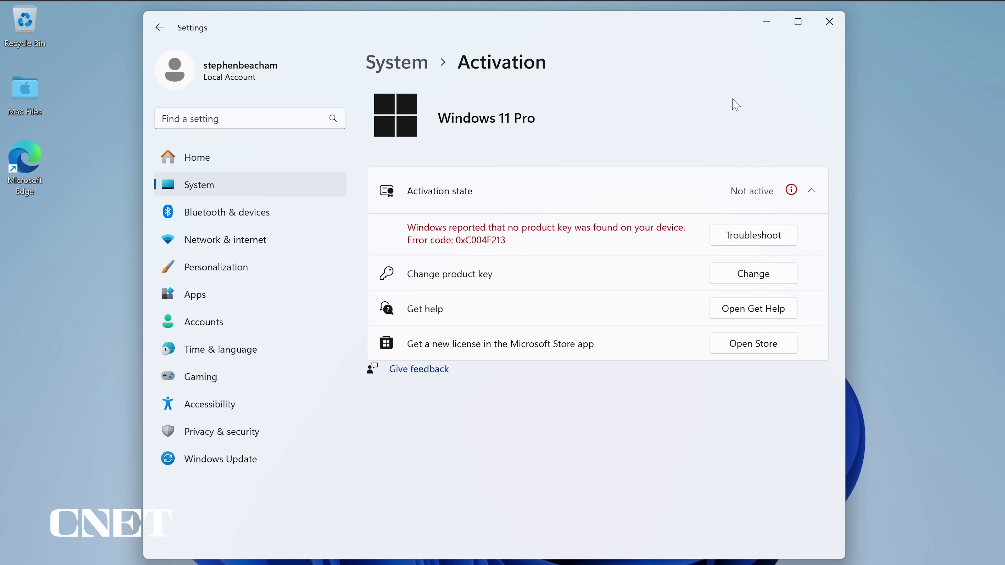
left_click(756, 275)
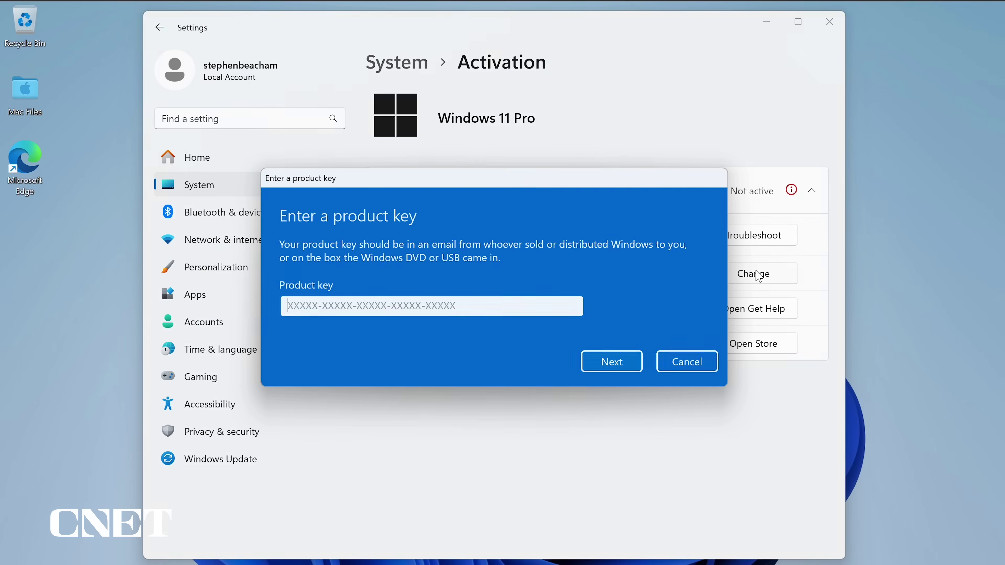
left_click(687, 358)
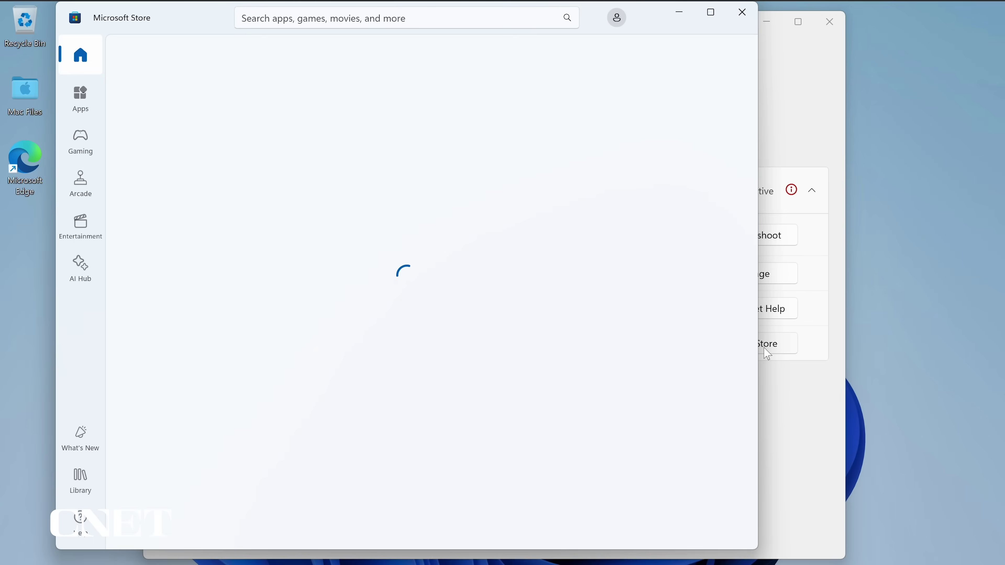
left_click(768, 354)
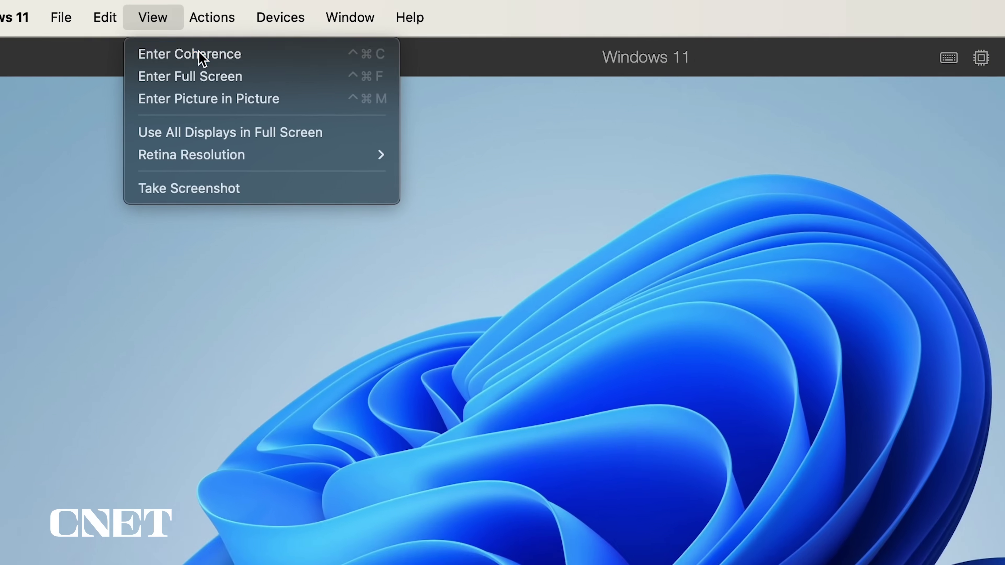
- Enter Coherence from the View menu and show the full Windows app list from Start
left_click(202, 60)
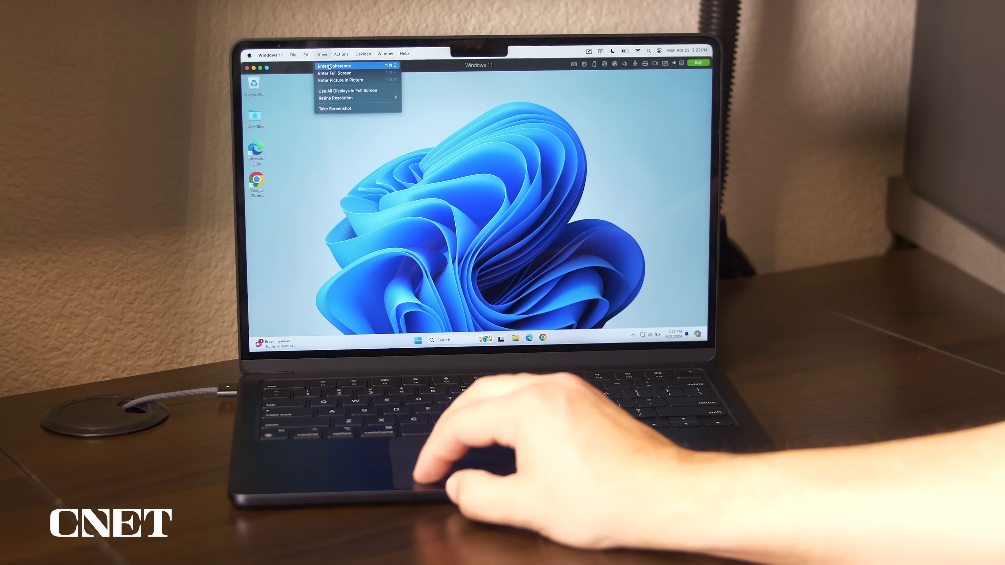
left_click(354, 70)
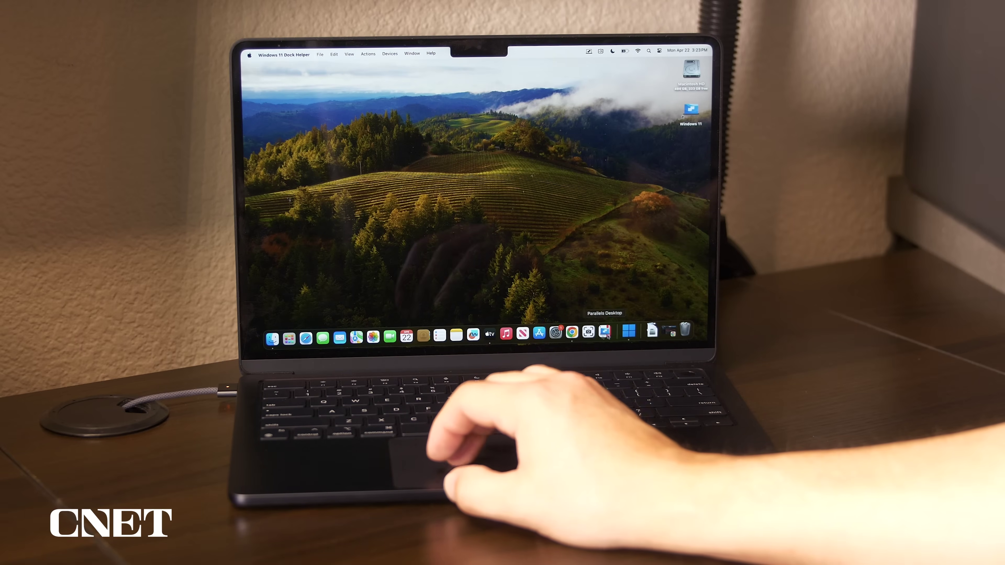
left_click(629, 331)
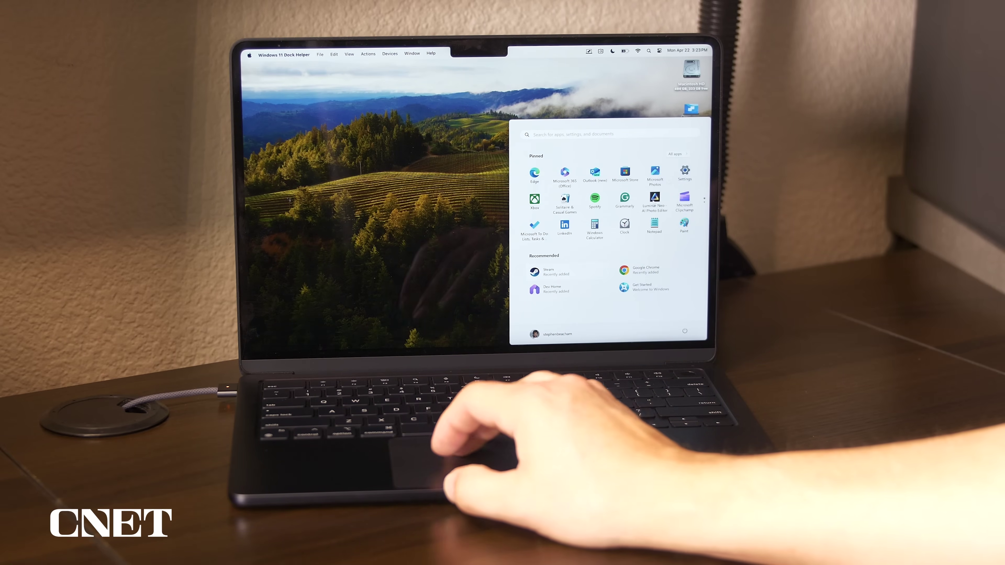
left_click(676, 155)
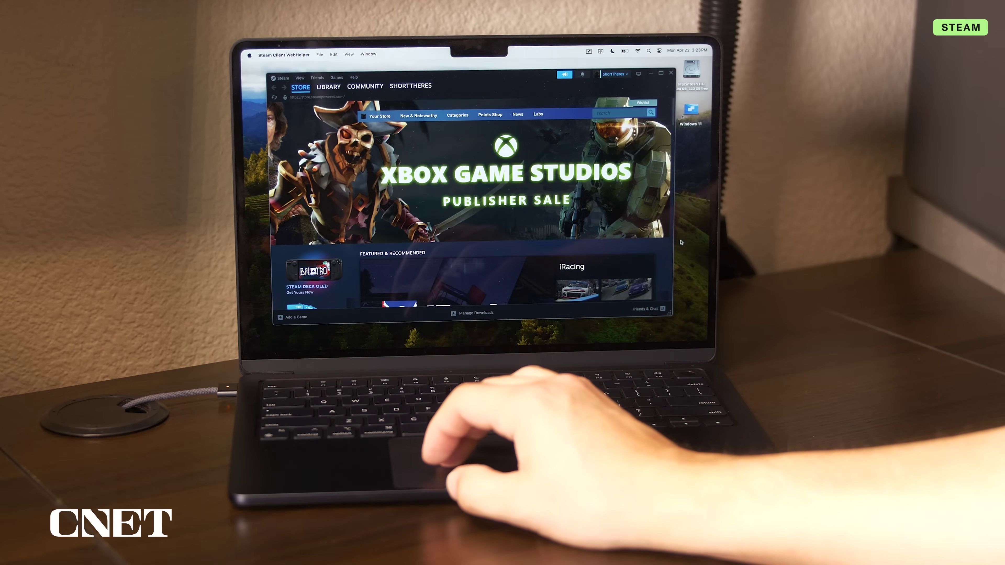
- Use Windows apps on the Mac desktop: open Steam's game library and write CNET in red in Paint
left_click(329, 86)
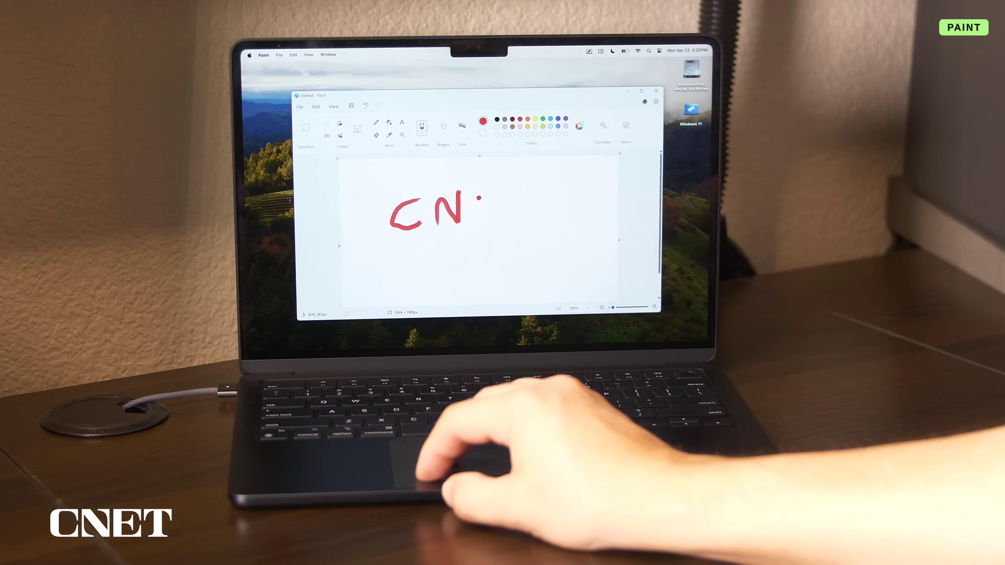
mouse_move(474, 197)
left_mouse_down()
mouse_move(491, 230)
mouse_move(501, 195)
left_mouse_up()
mouse_move(473, 214)
left_mouse_down()
mouse_move(522, 220)
mouse_move(521, 232)
left_mouse_up()
left_click_drag(509, 199, 547, 197)
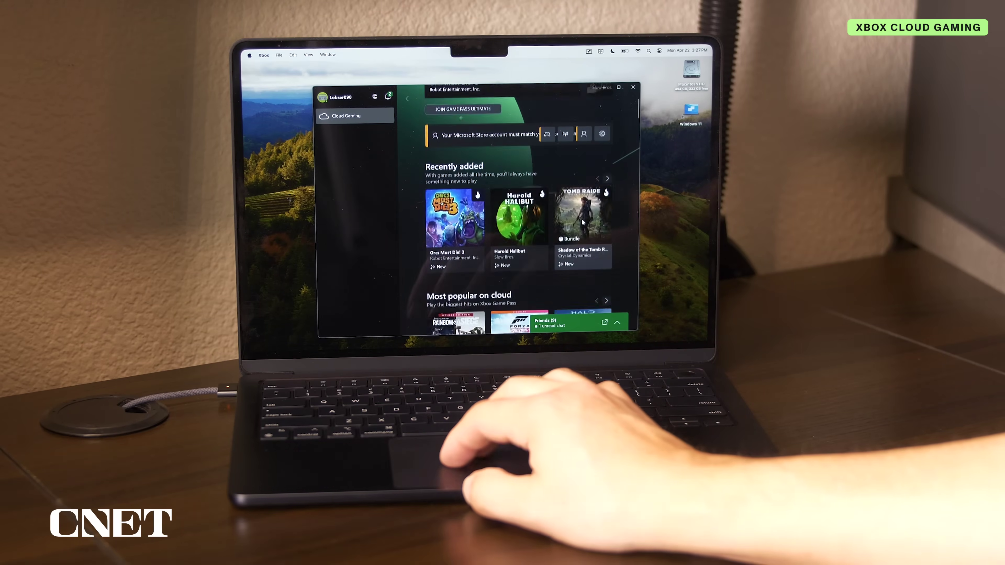
scroll(582, 222, "down", 10)
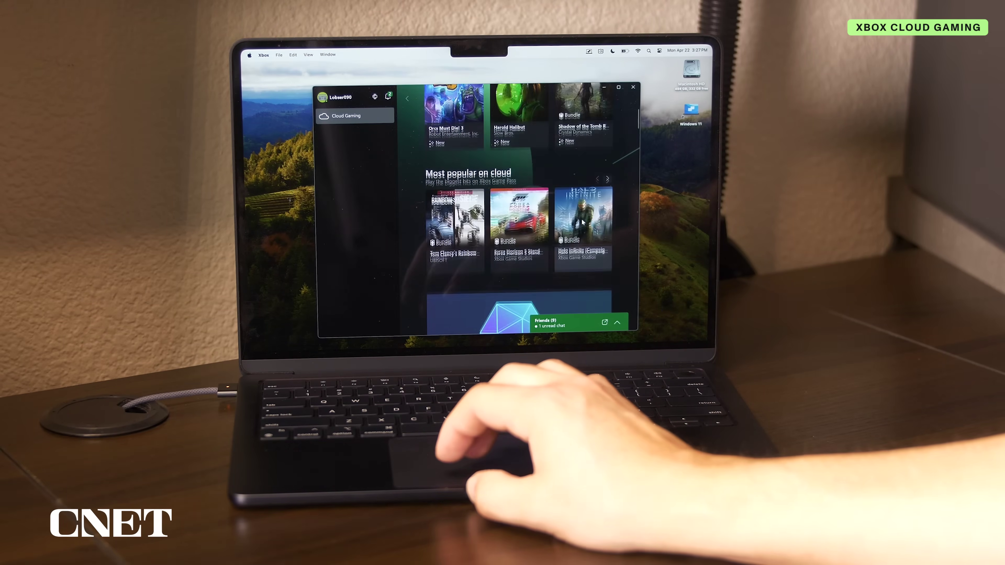
scroll(582, 220, "down", 10)
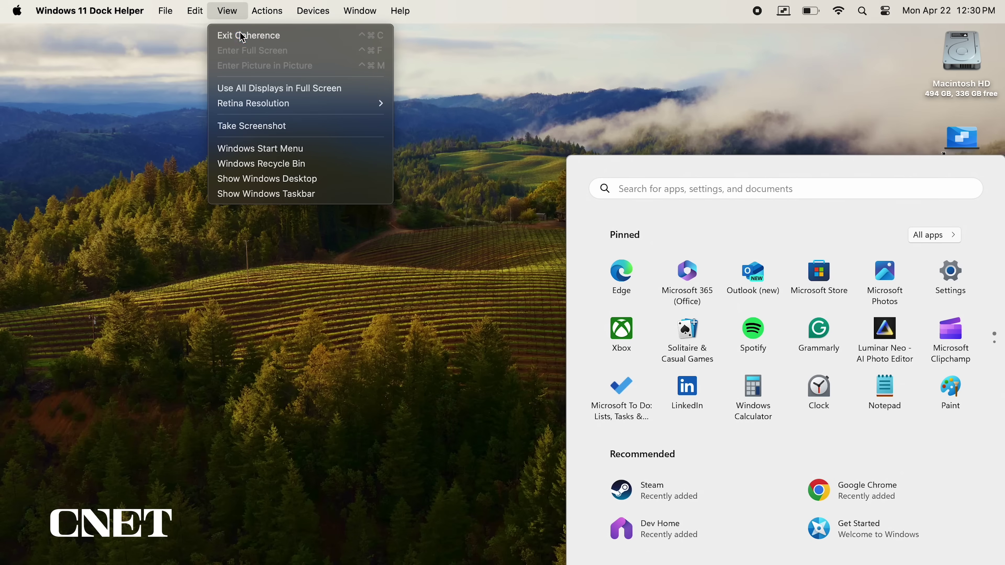
- Exit Coherence, turn Windows 11 full screen on and off, then switch to the Mac desktop space
left_click(236, 36)
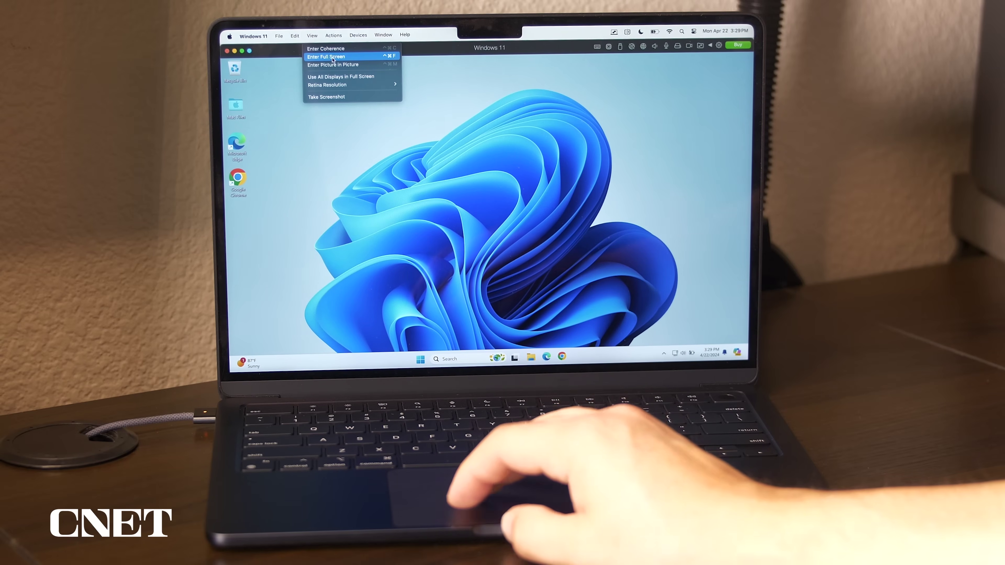
left_click(340, 43)
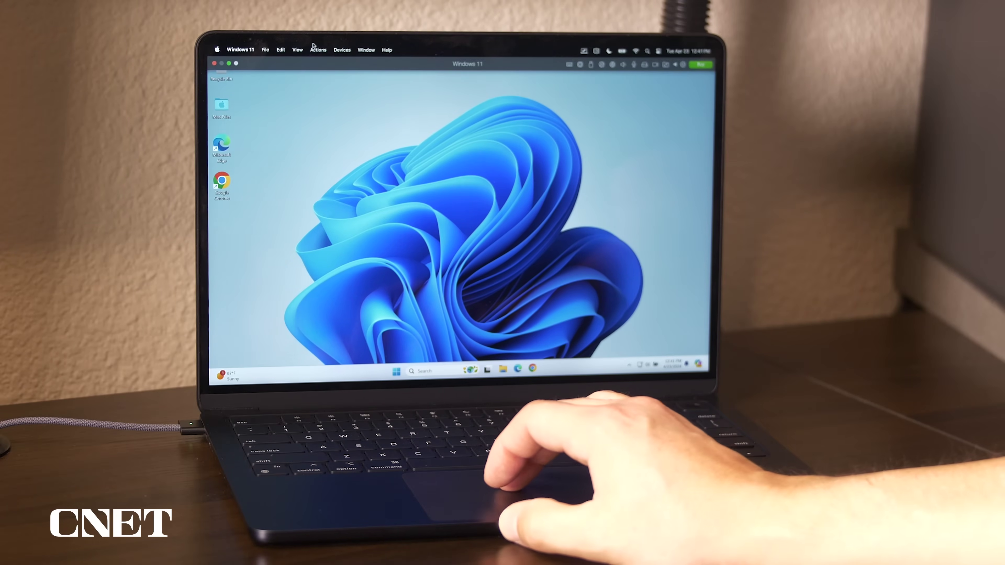
left_click(296, 49)
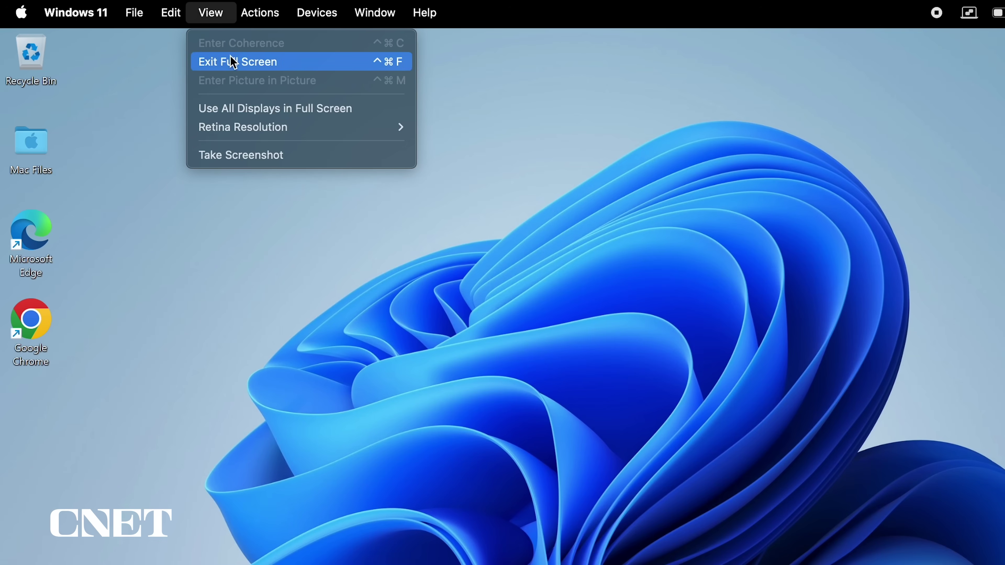
left_click(237, 65)
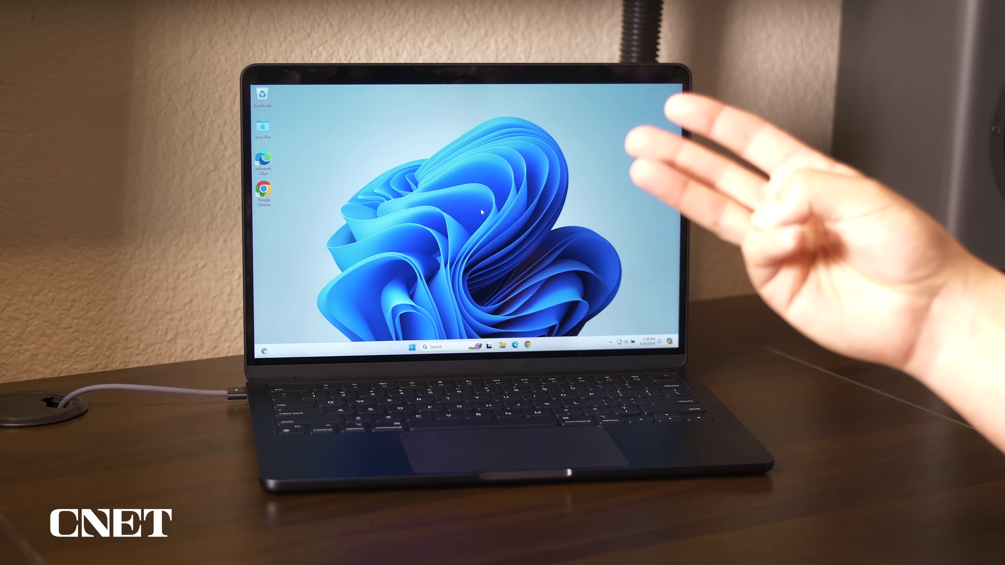
key("ctrl+Left")
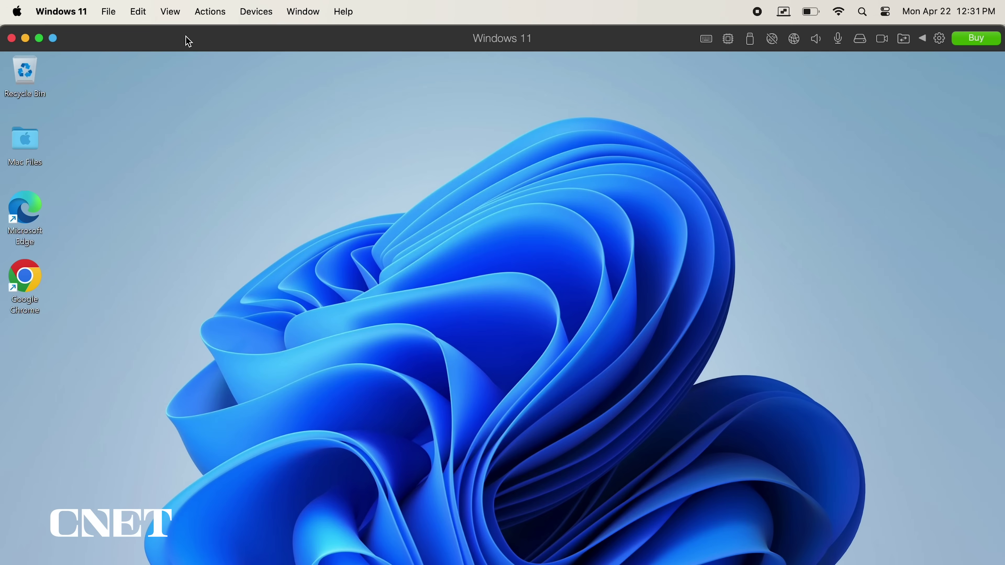
- Switch Windows 11 to Picture in Picture, then move the floating window and shrink it
left_click(178, 16)
left_click(206, 65)
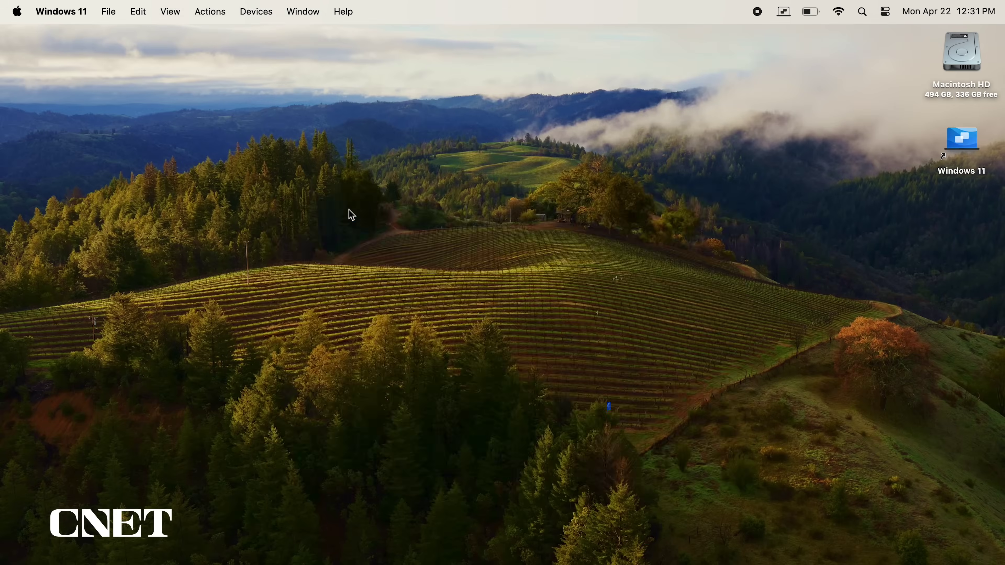
left_click_drag(587, 194, 592, 155)
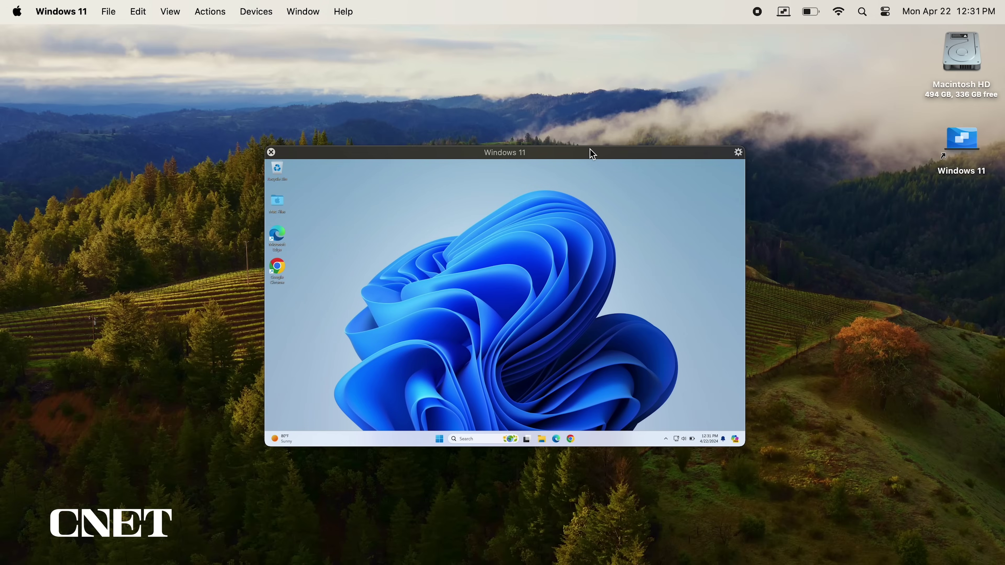
left_click_drag(753, 431, 625, 360)
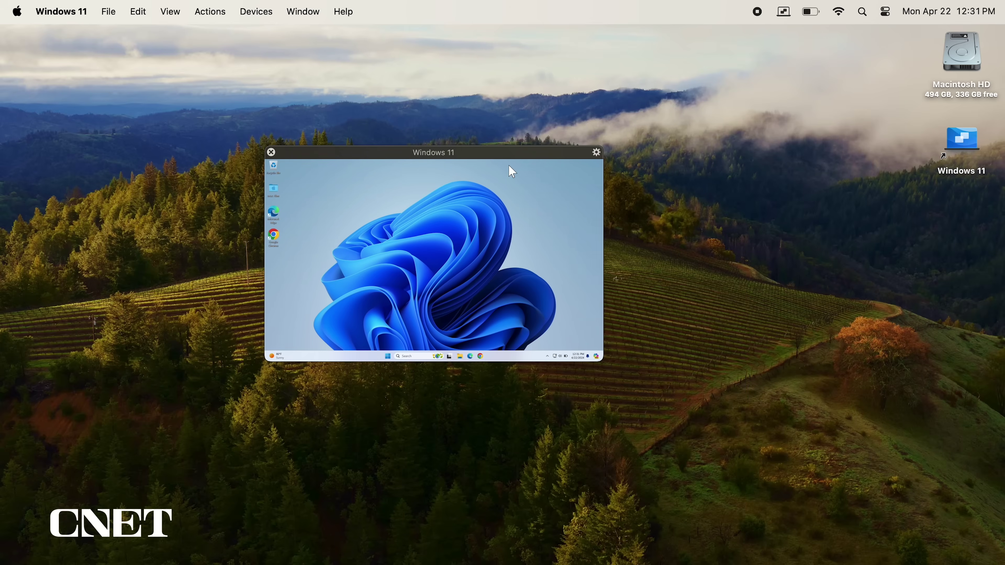
left_click_drag(494, 156, 854, 252)
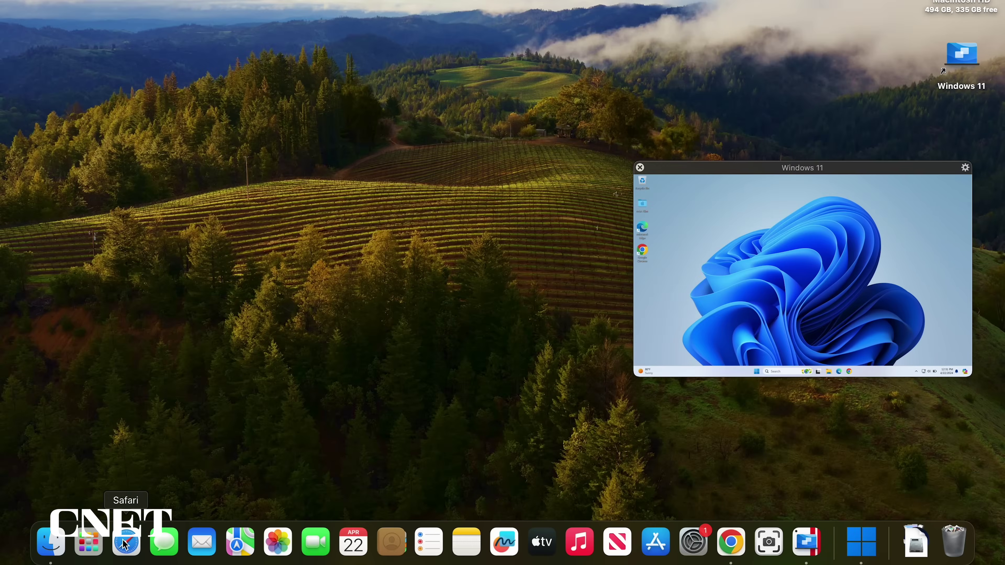
- Open the Apple TV app beside the floating window, then exit Picture in Picture
left_click(126, 540)
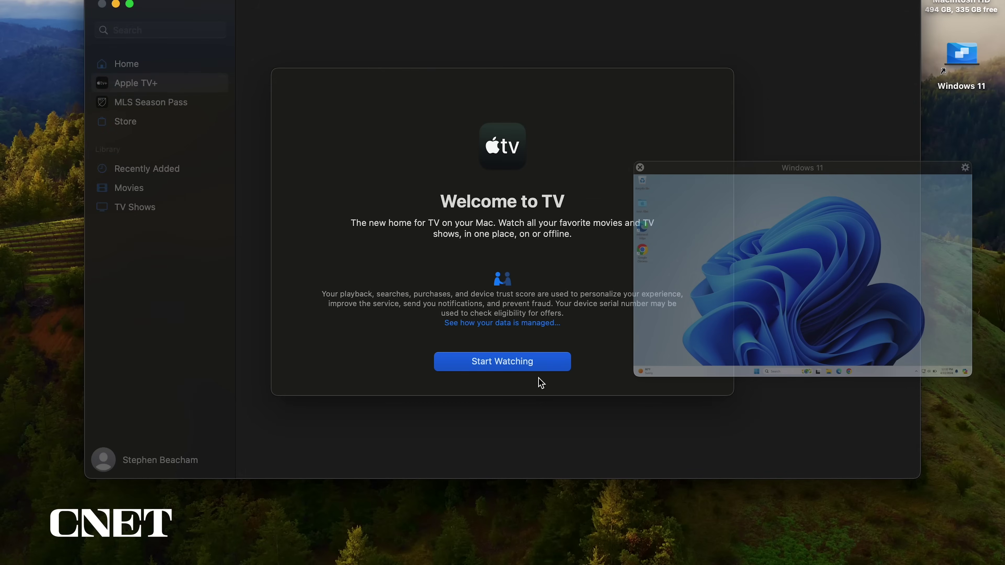
left_click(503, 362)
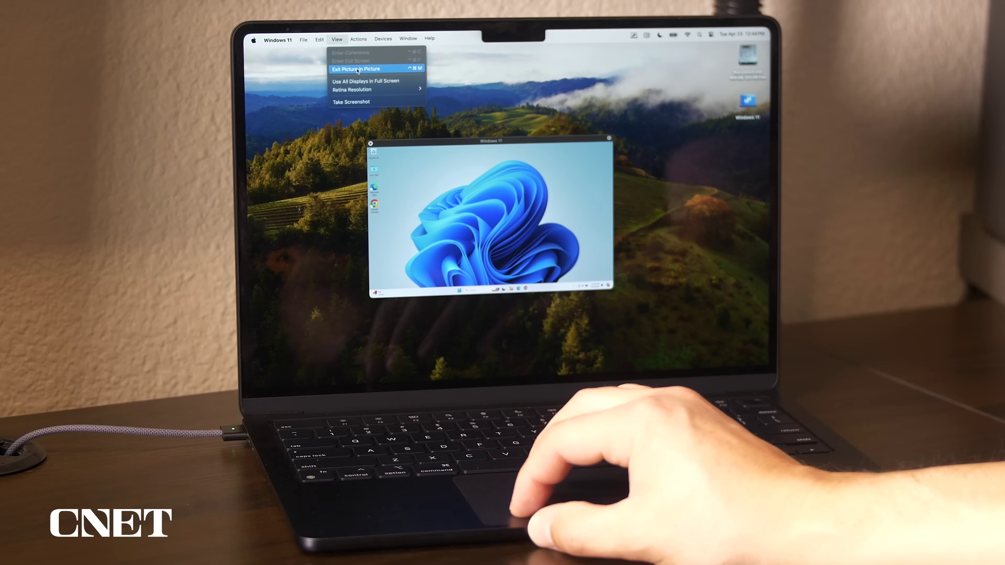
left_click(357, 71)
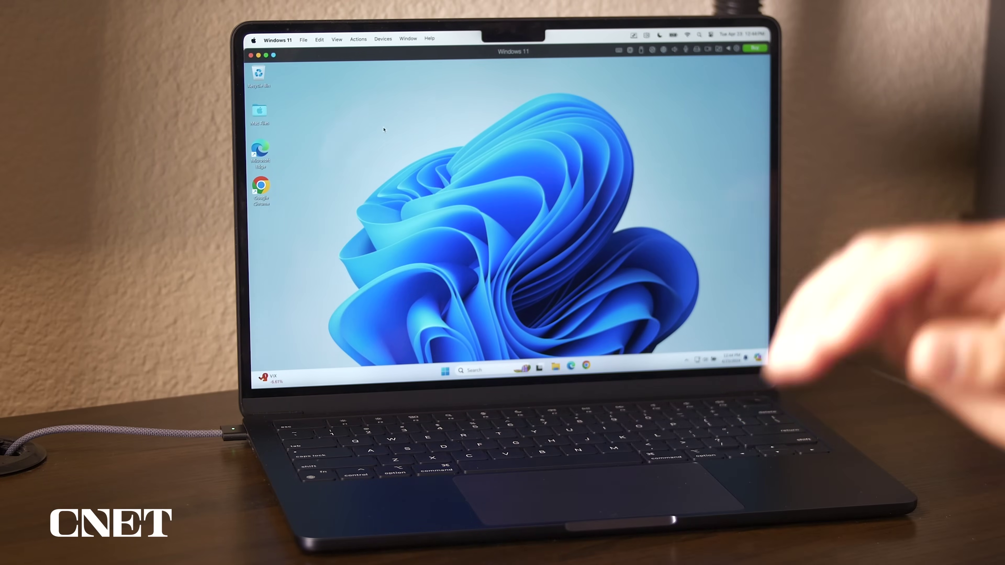
- Open the Windows 11 VM's Configuration window, then shut the VM down
left_click(358, 39)
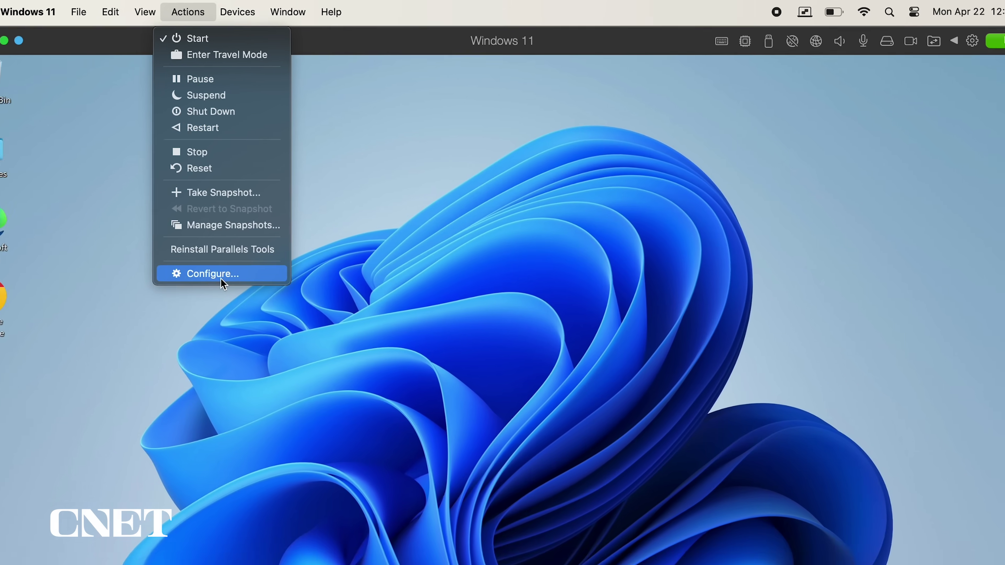
left_click(297, 343)
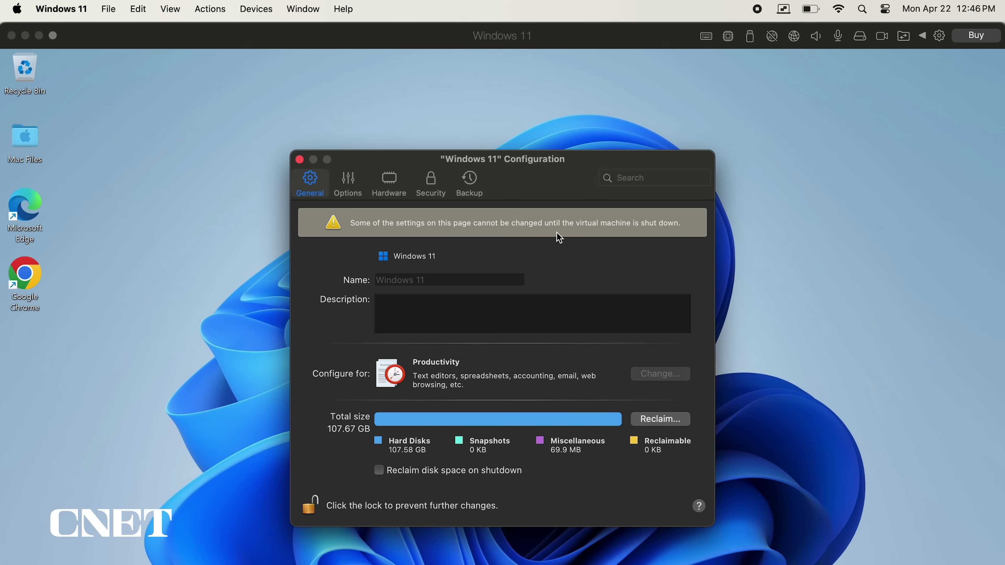
left_click(210, 9)
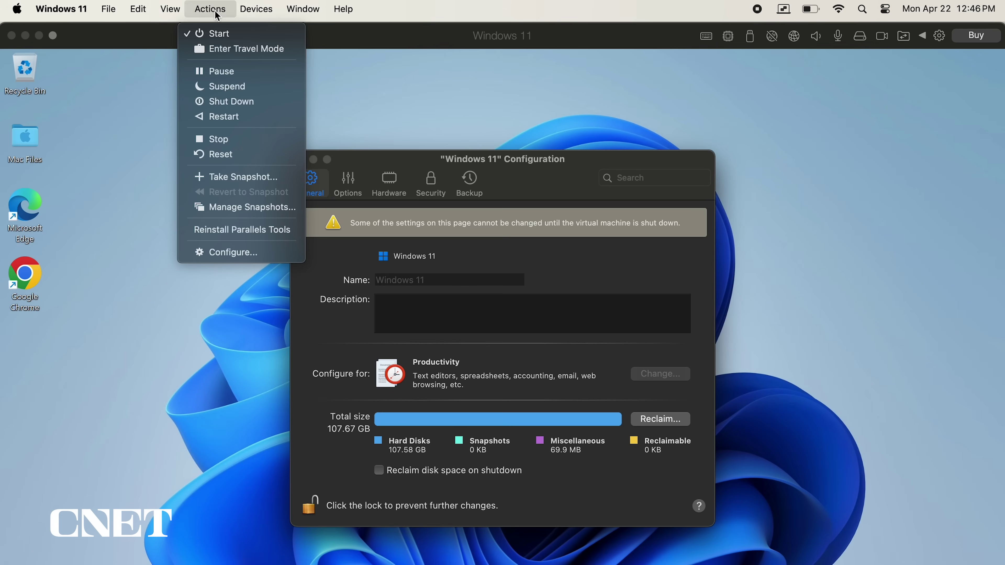
left_click(233, 102)
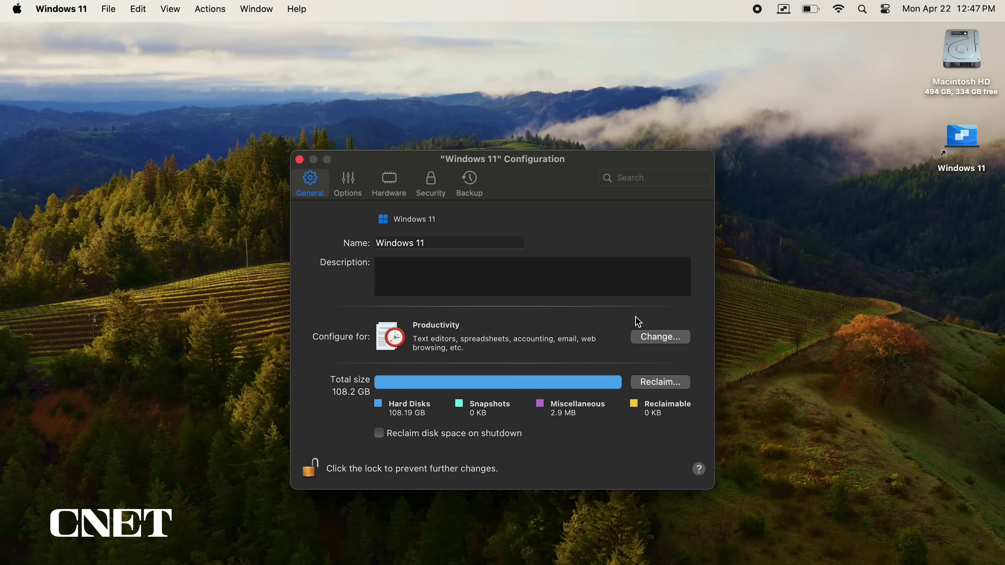
- Review the VM usage profiles and set the configuration to Games only
left_click(662, 338)
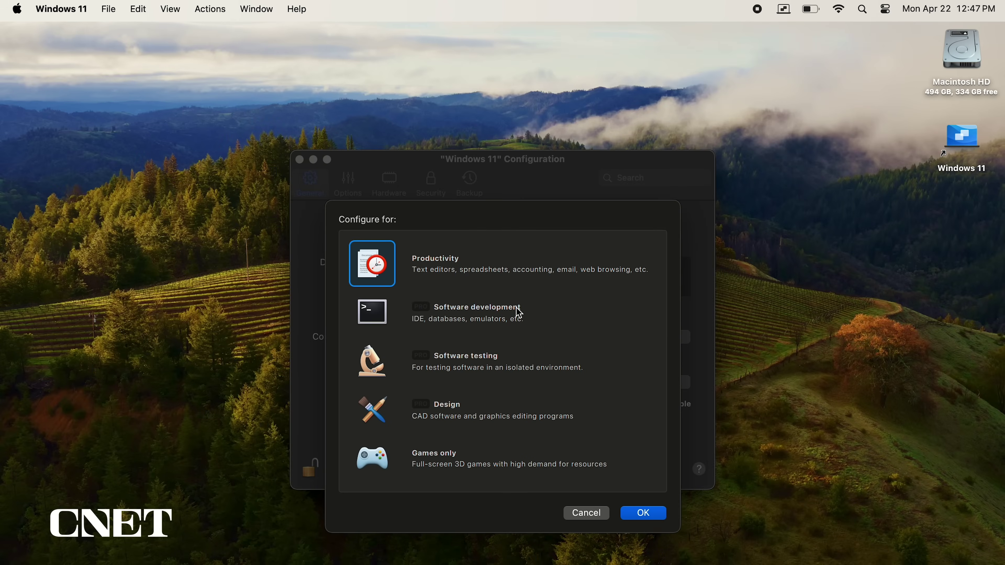
left_click(518, 314)
left_click(481, 355)
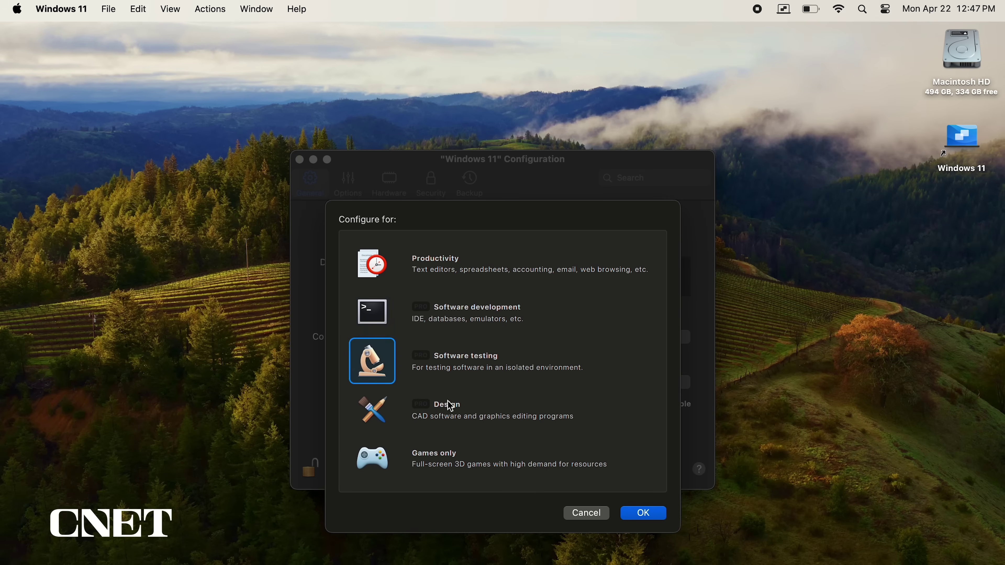
left_click(452, 411)
left_click(383, 461)
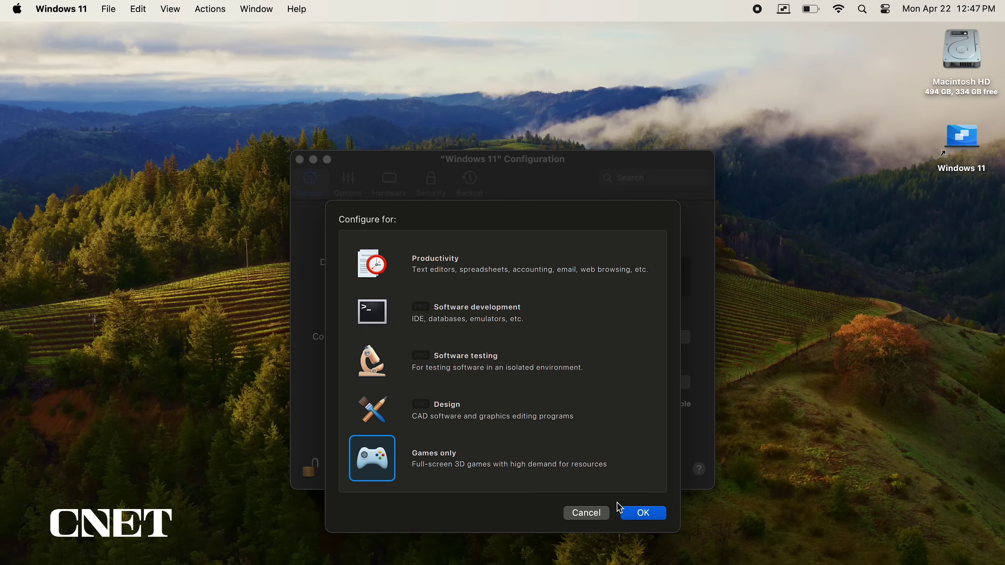
left_click(644, 515)
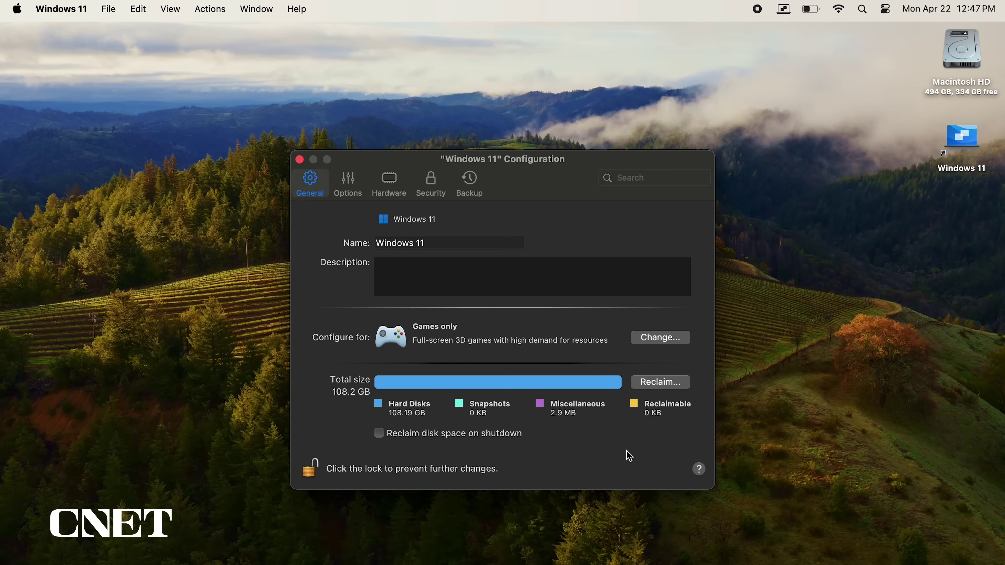
- Start the Windows 11 VM again and continue the trial
left_click(210, 9)
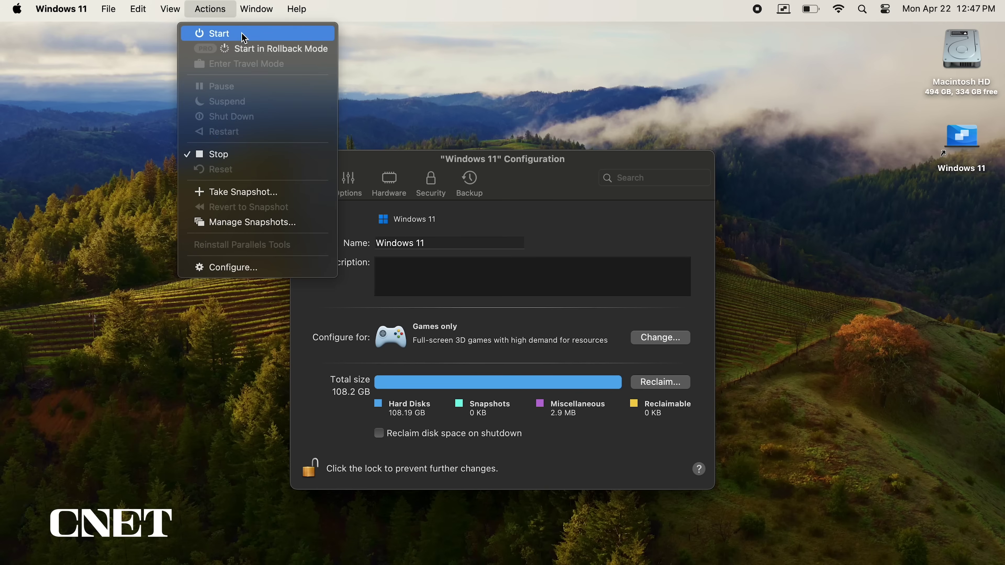
left_click(217, 34)
left_click(765, 454)
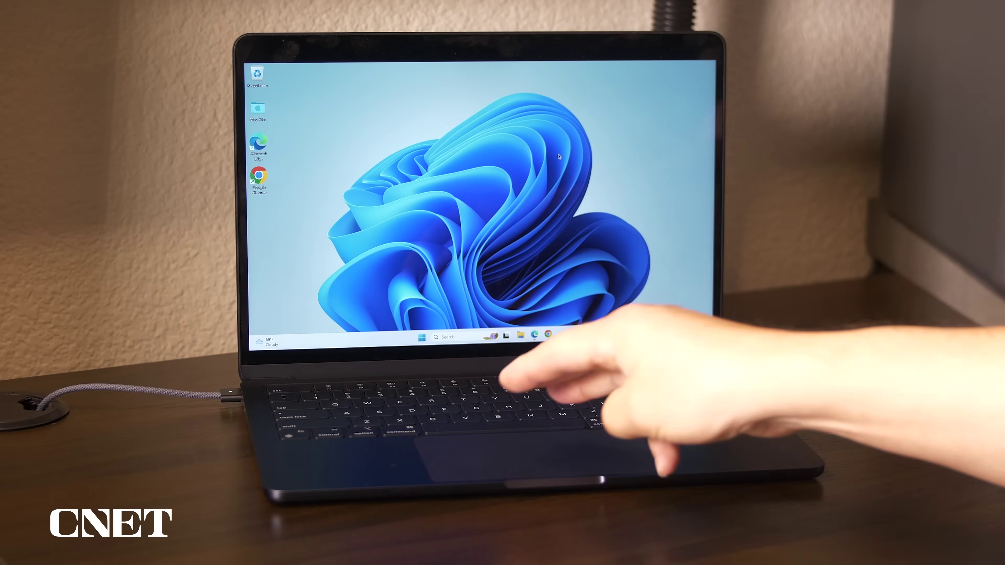
- Exit full-screen Windows and browse the Options, Hardware, Security and Backup configuration pages
key("ctrl+Left")
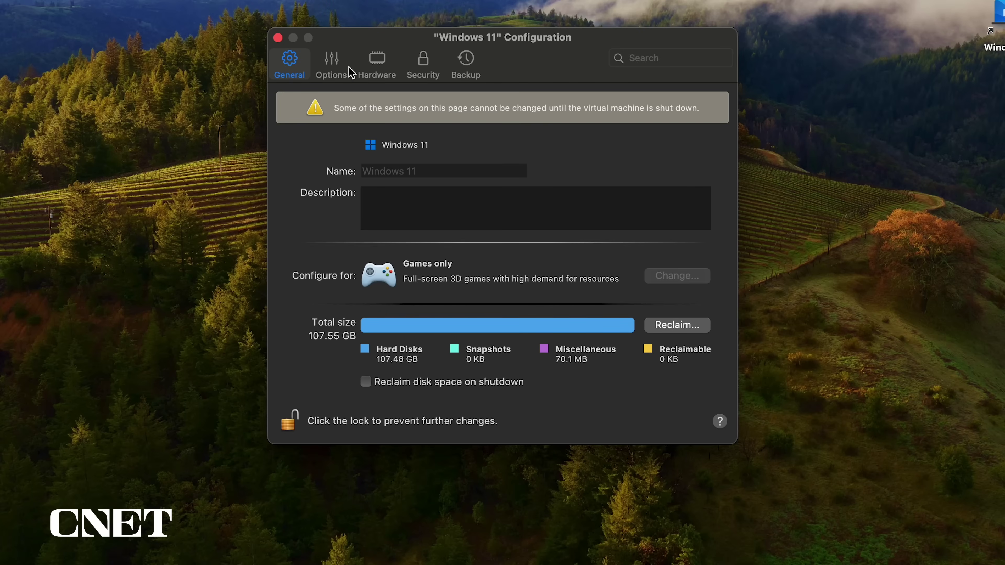
left_click(336, 64)
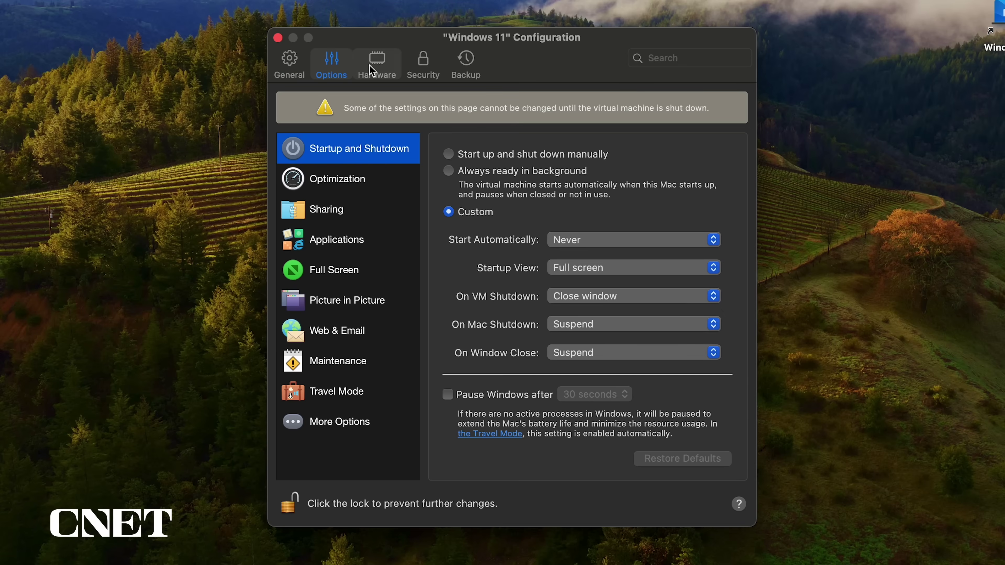
left_click(378, 66)
left_click(423, 69)
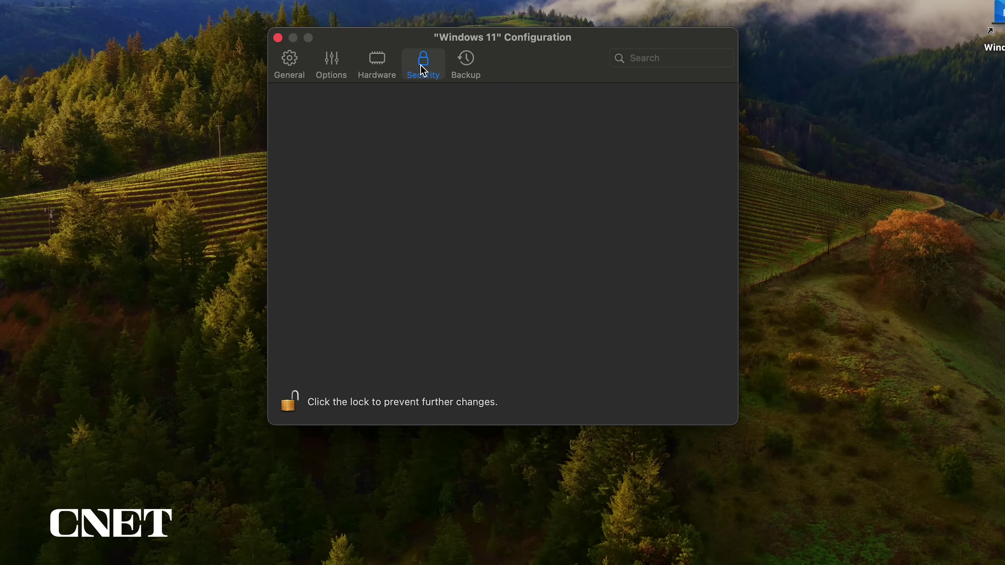
left_click(463, 71)
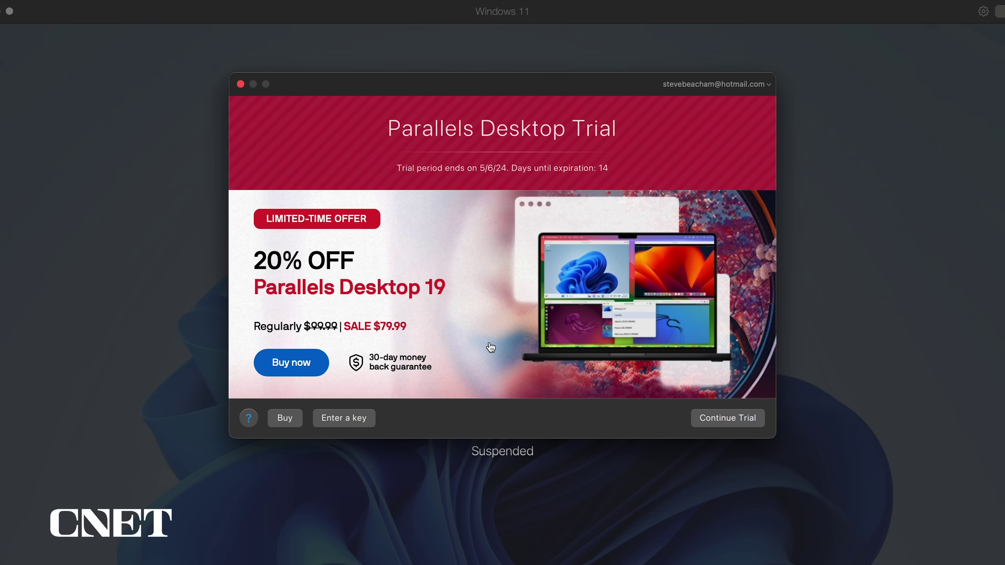
- Paste the licence key into the activation field of the trial window and submit it
left_click(363, 420)
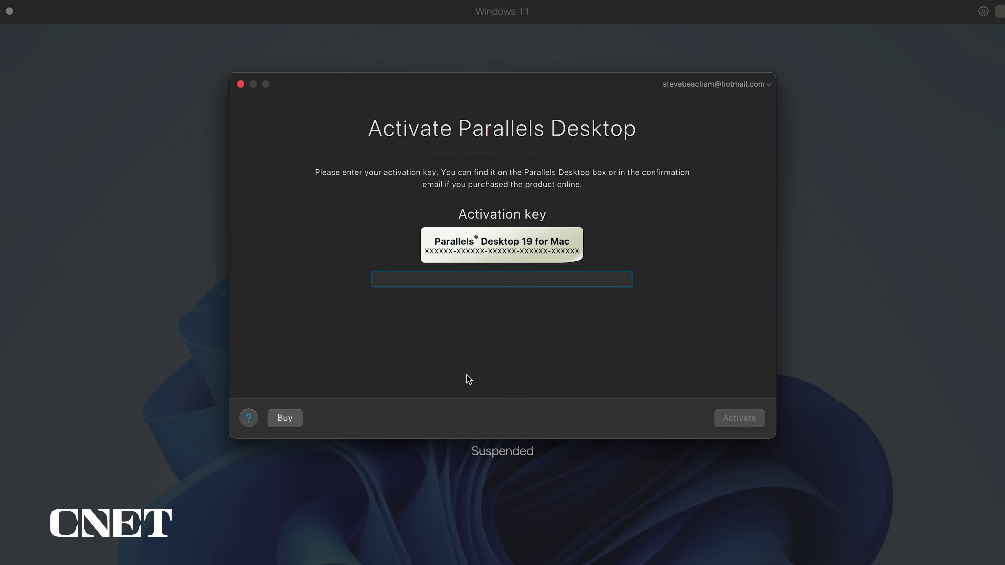
key("super+v")
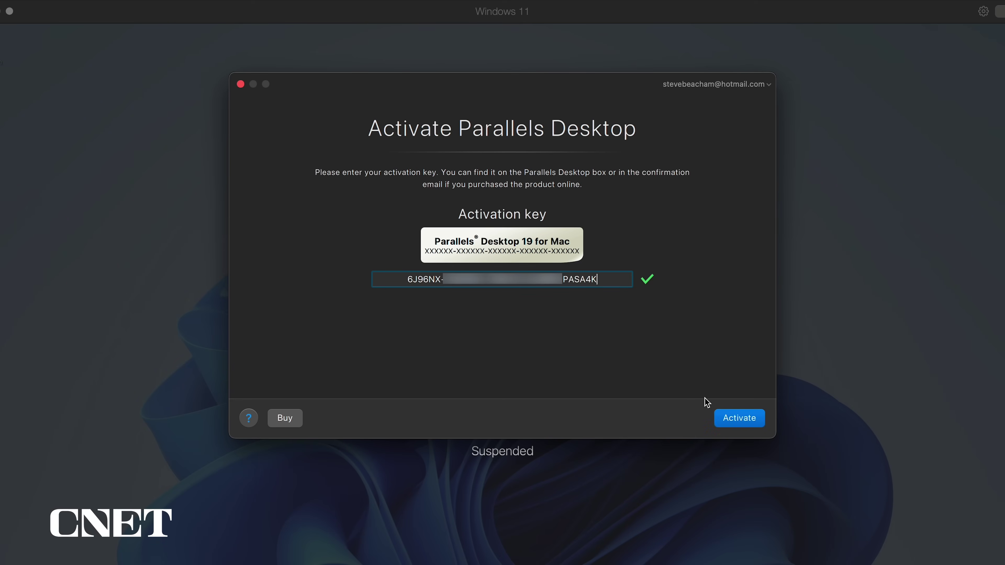
left_click(742, 419)
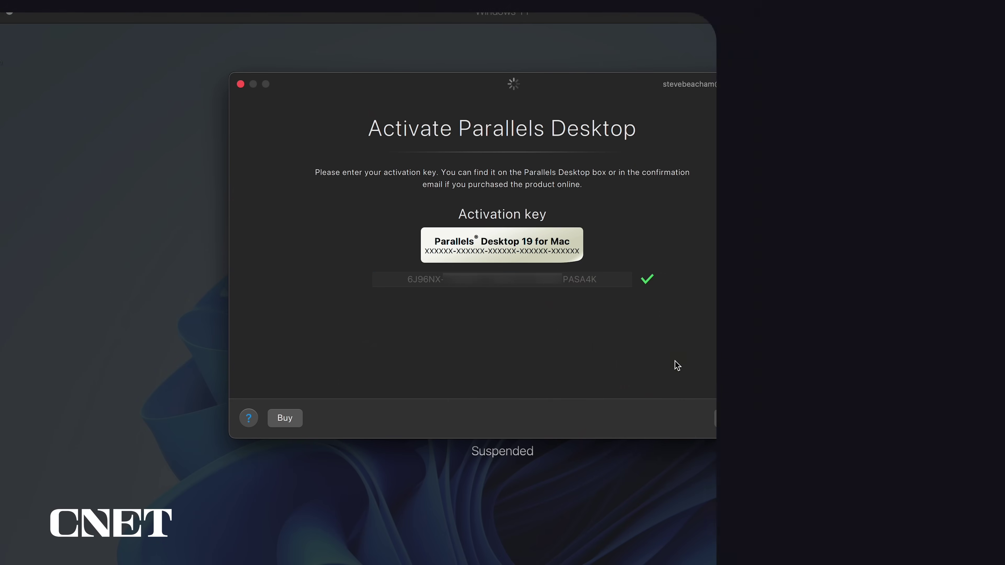